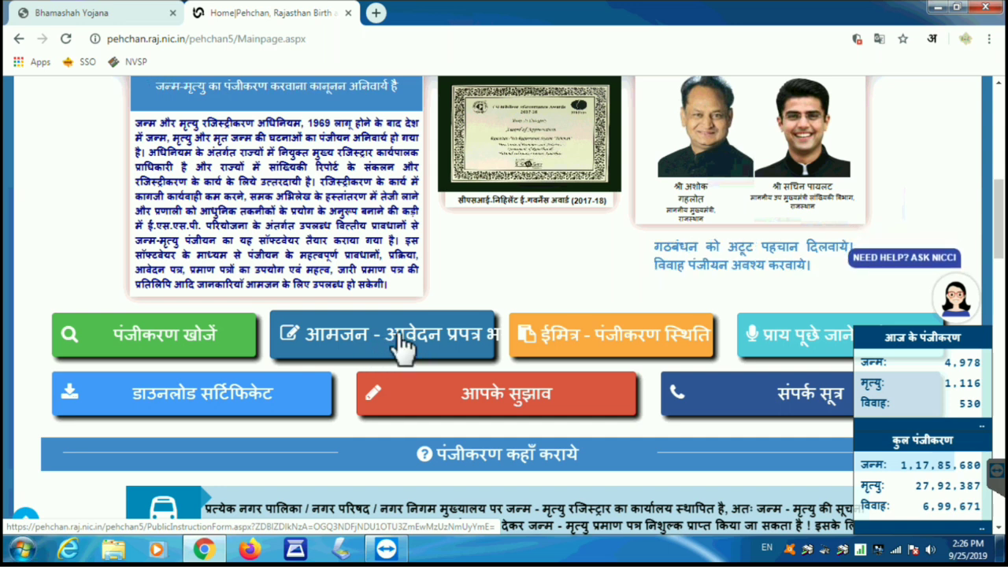
# Step: Open the public application form section from the Pehchan home page
pyautogui.click(401, 346)
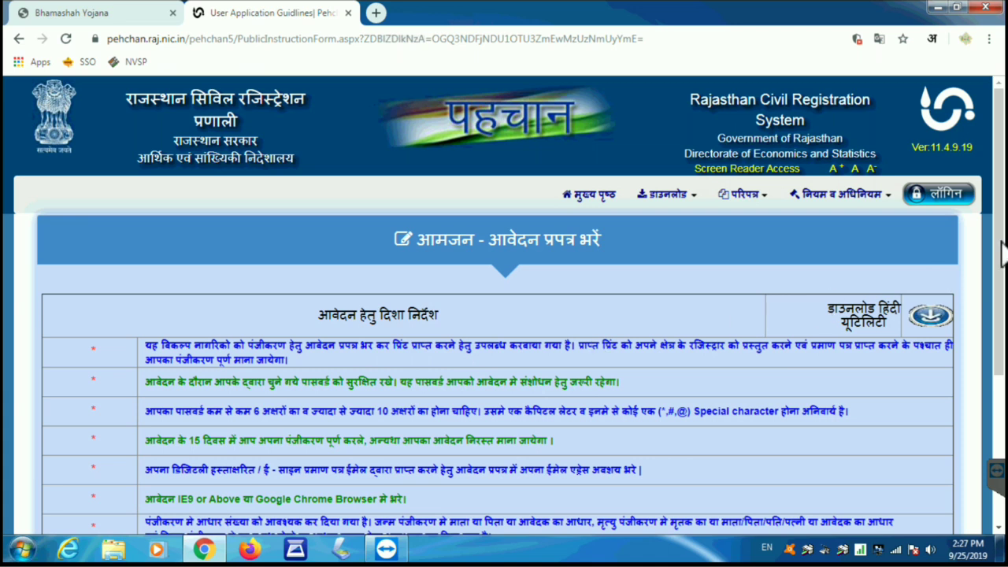
# Step: Scroll to the end of the guidelines and choose the death report (मृत्यु प्रपत्र के लिए) application
pyautogui.moveTo(1005, 245); pyautogui.dragTo(1005, 354)
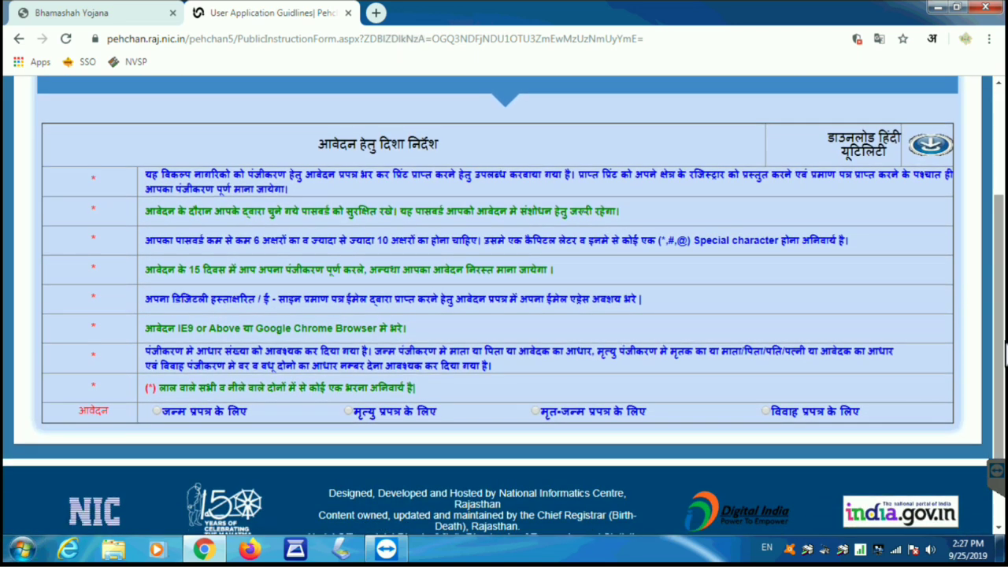
pyautogui.click(351, 412)
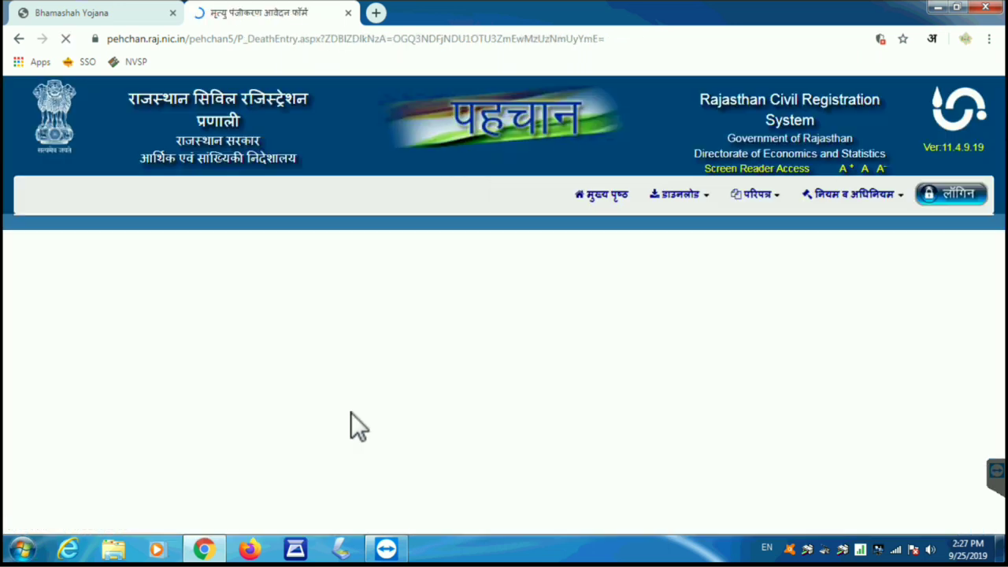
pyautogui.click(494, 365)
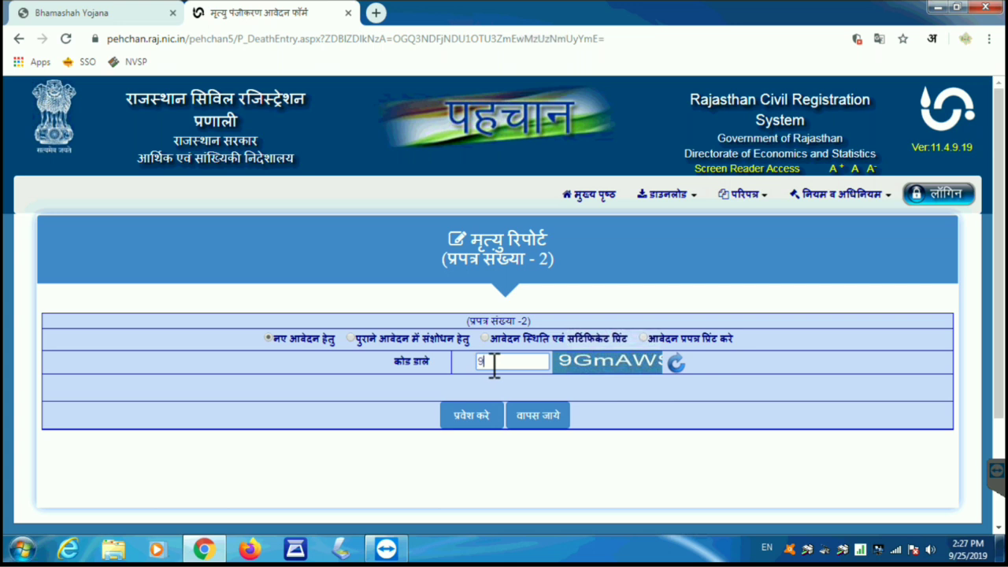
# Step: Enter the on-screen security code, correcting one mistyped character, and submit it to open the form
pyautogui.write('9GmAw')
pyautogui.press('BackSpace')
pyautogui.write('WS')
pyautogui.click(473, 418)
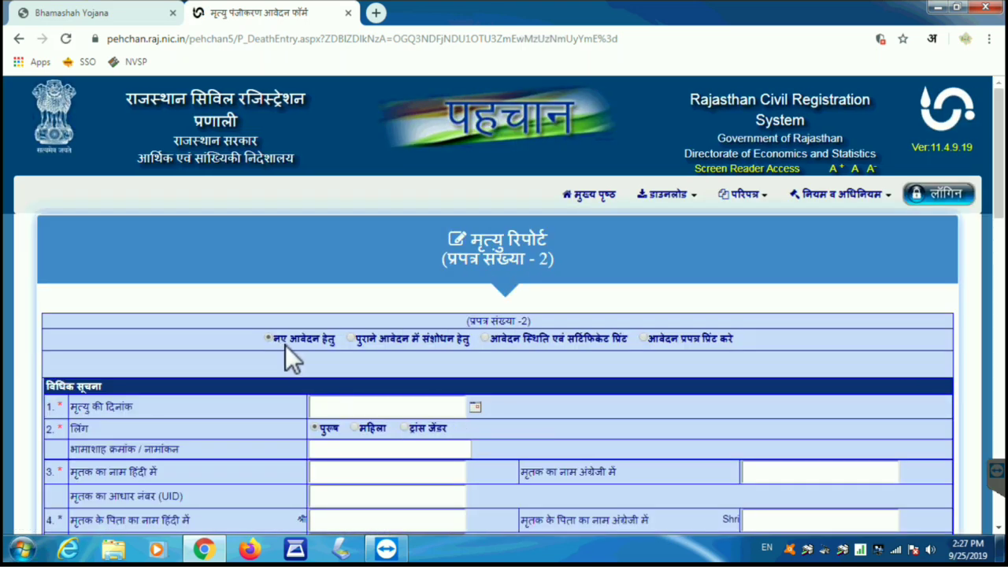
pyautogui.click(331, 404)
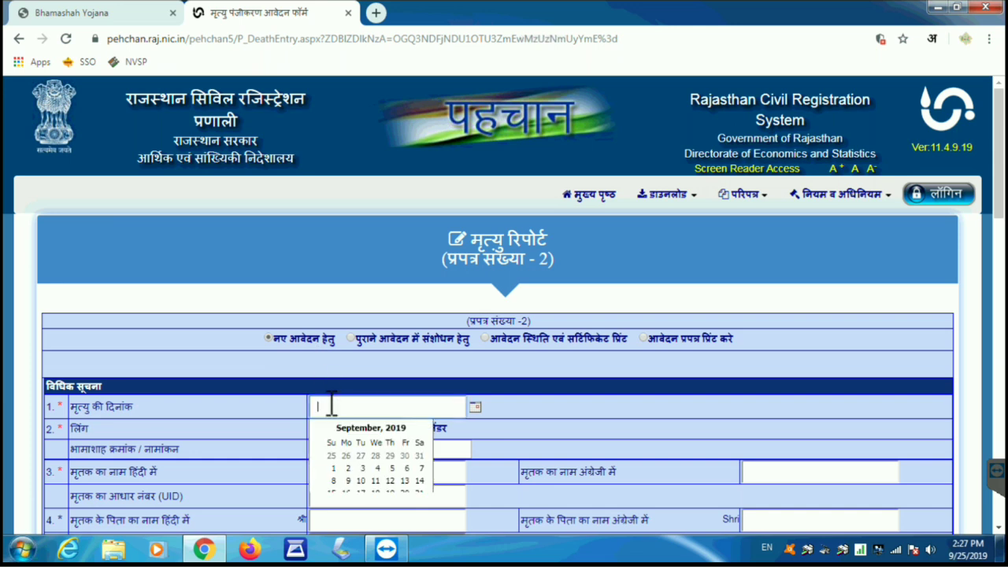
# Step: Set the date of death to 10/09/2019
pyautogui.click(362, 480)
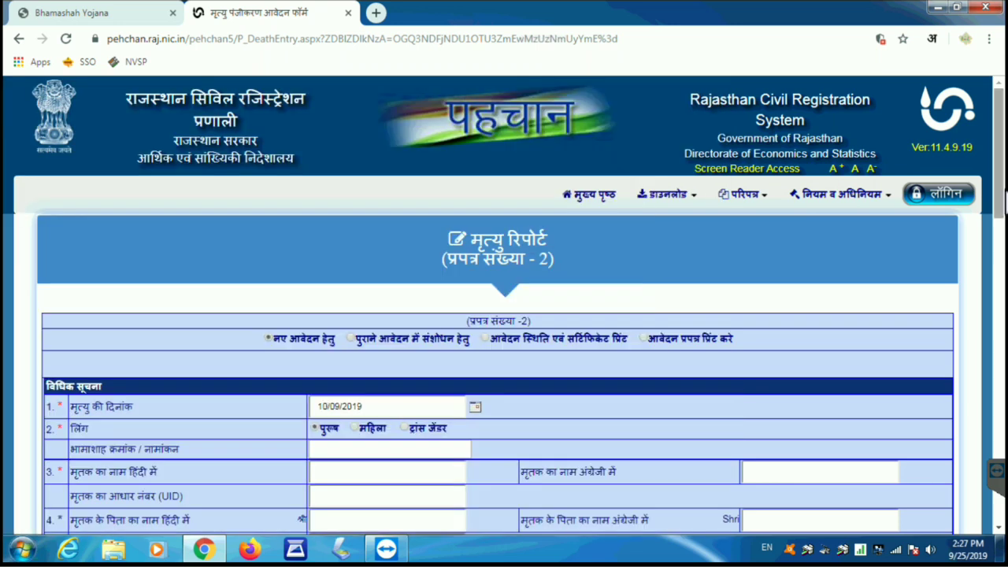
pyautogui.scroll(-2, 367, 479)
pyautogui.moveTo(1005, 244); pyautogui.dragTo(1005, 265)
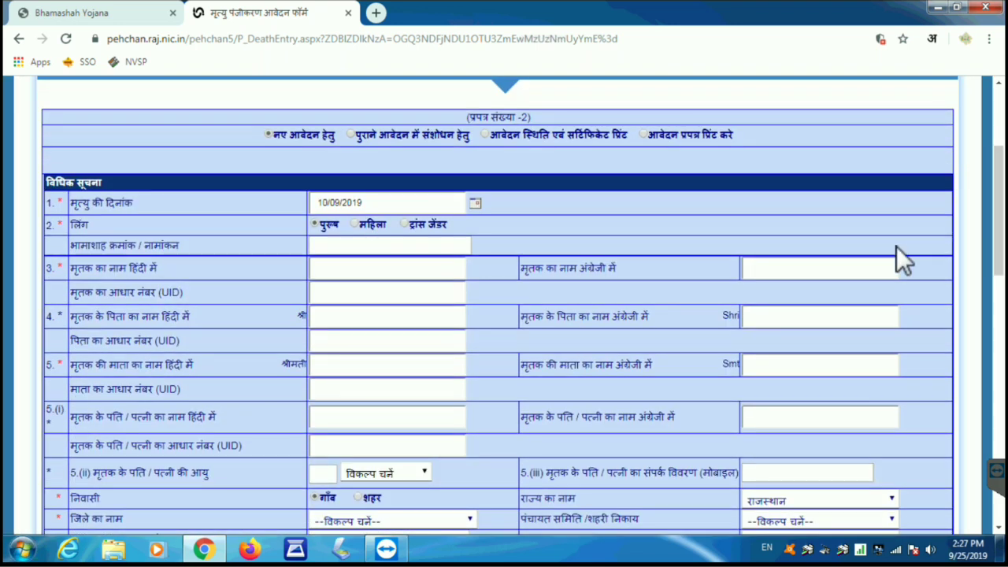
# Step: Load the Bhamashah family details and mark the deceased and spouse, auto-filling their Hindi and English names
pyautogui.click(318, 226)
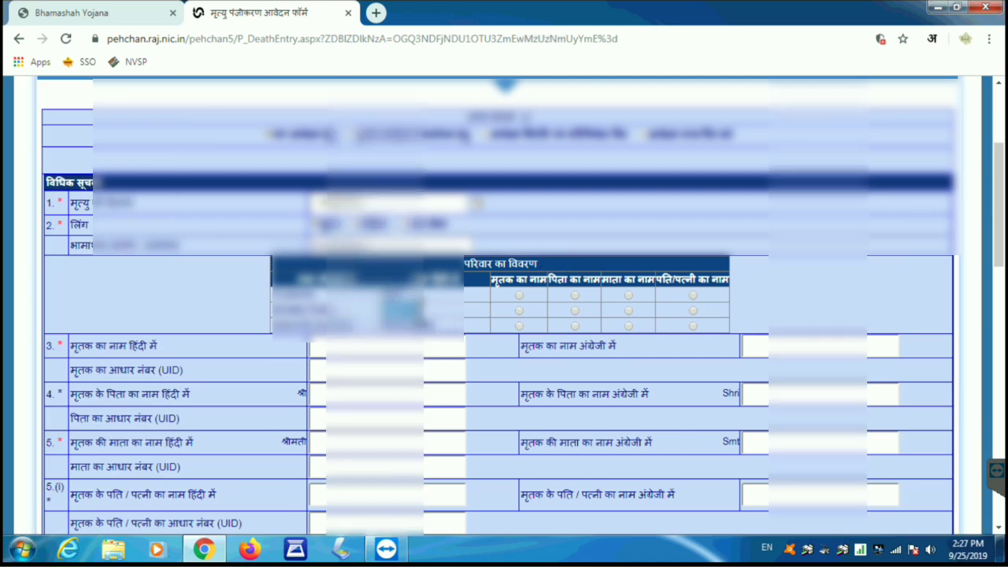
pyautogui.click(519, 311)
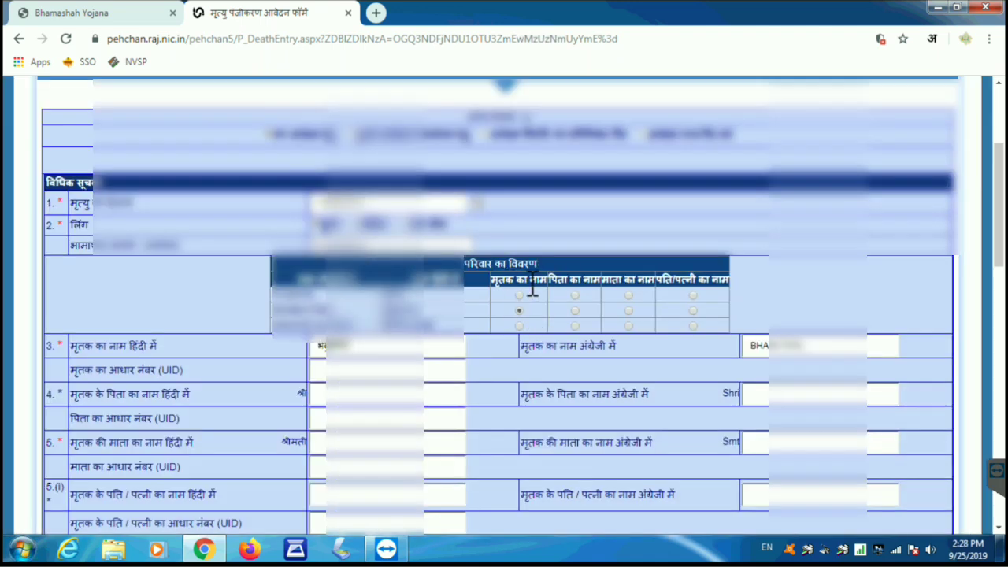
pyautogui.click(692, 295)
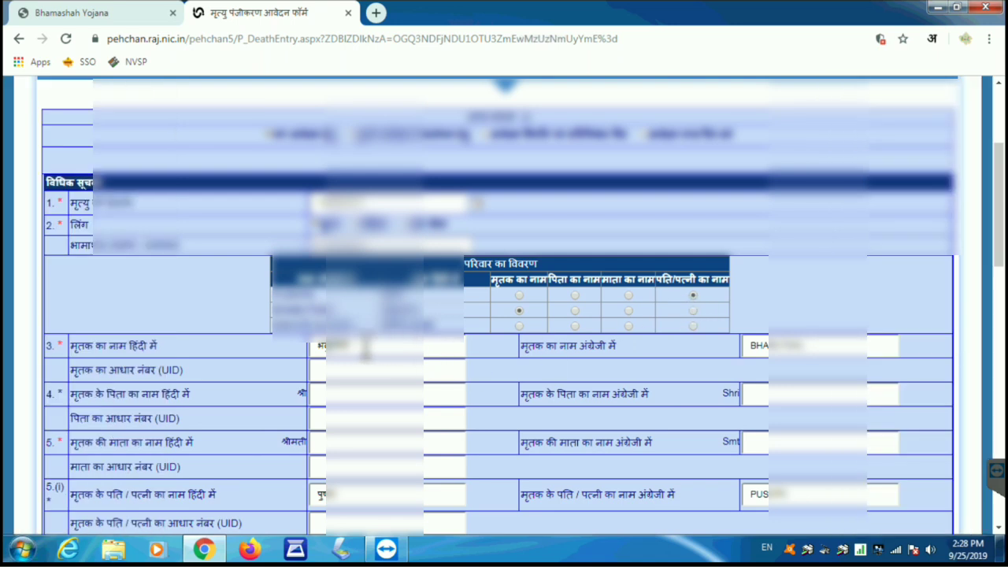
pyautogui.click(339, 348)
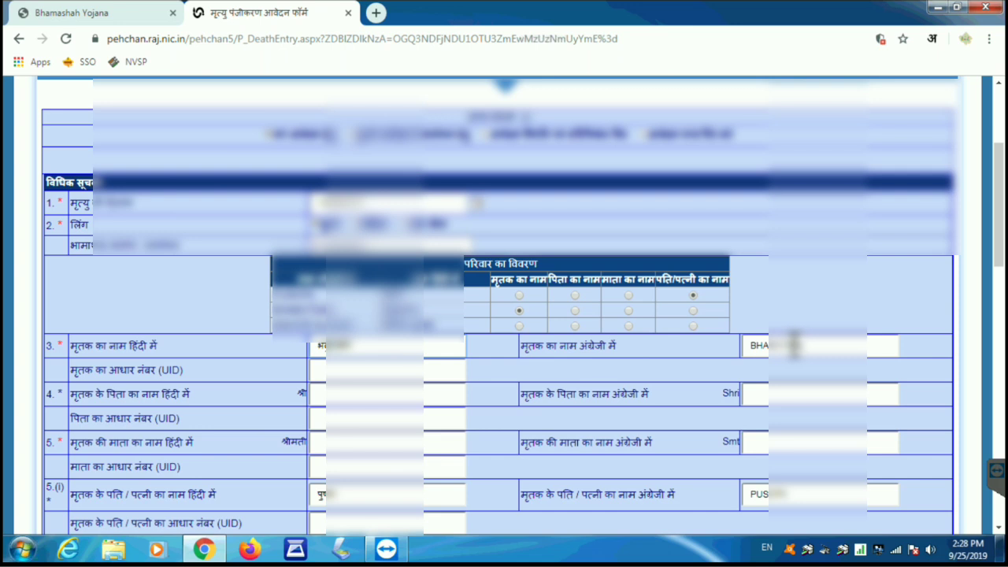
pyautogui.click(788, 346)
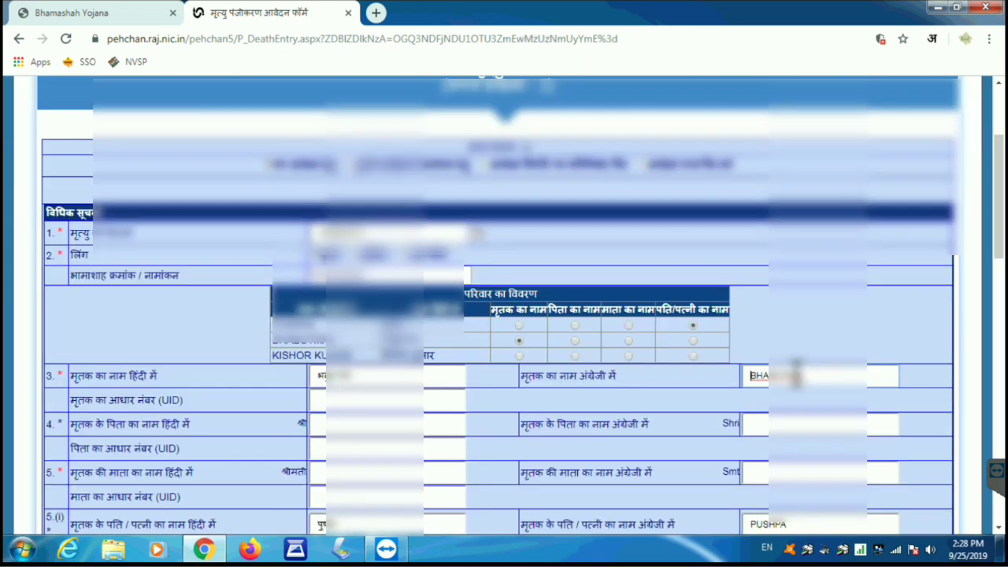
pyautogui.click(509, 398)
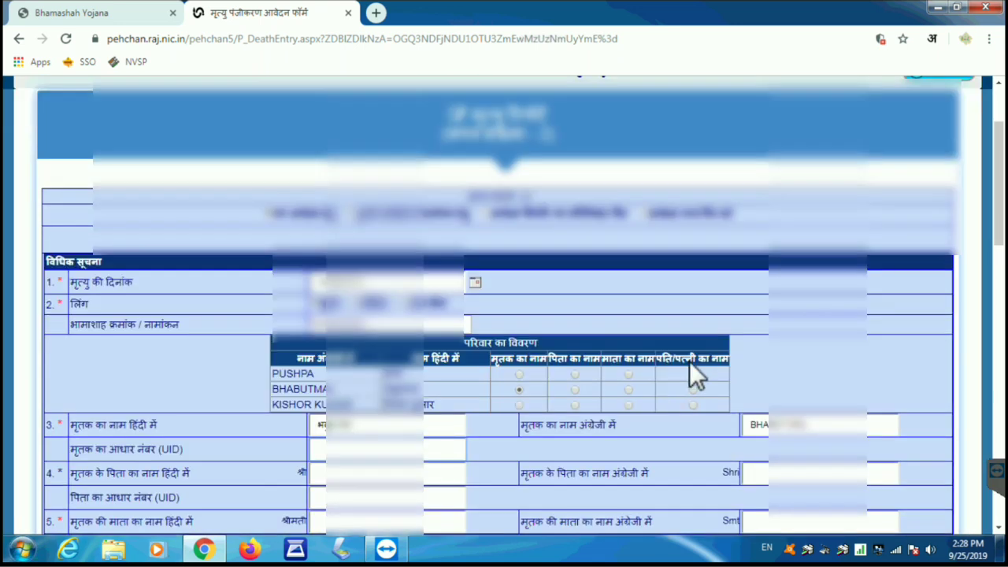
pyautogui.scroll(-2, 688, 361)
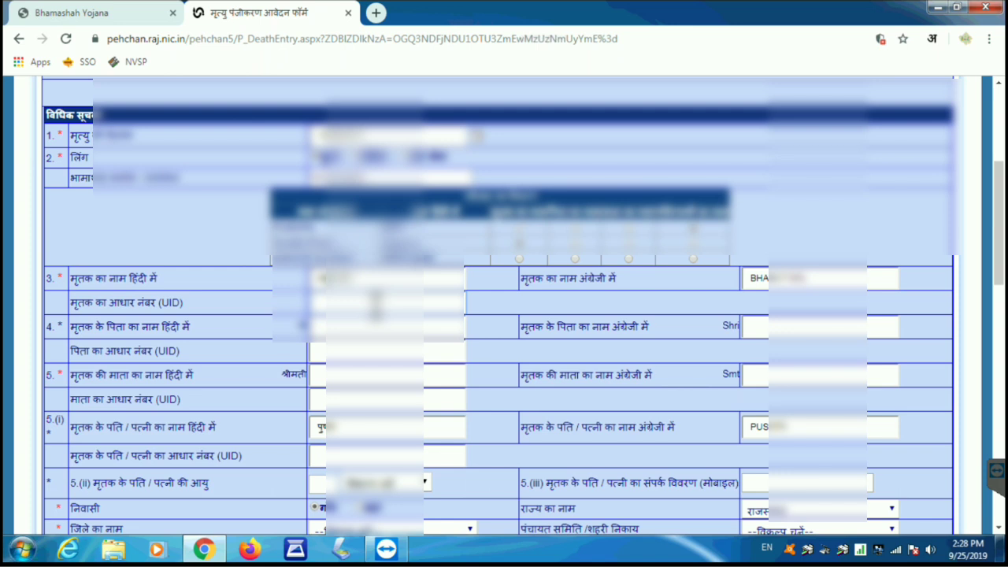
# Step: Enter the deceased's Aadhaar number and type both parents' names in Hindi using Hindi transliteration
pyautogui.write('******')
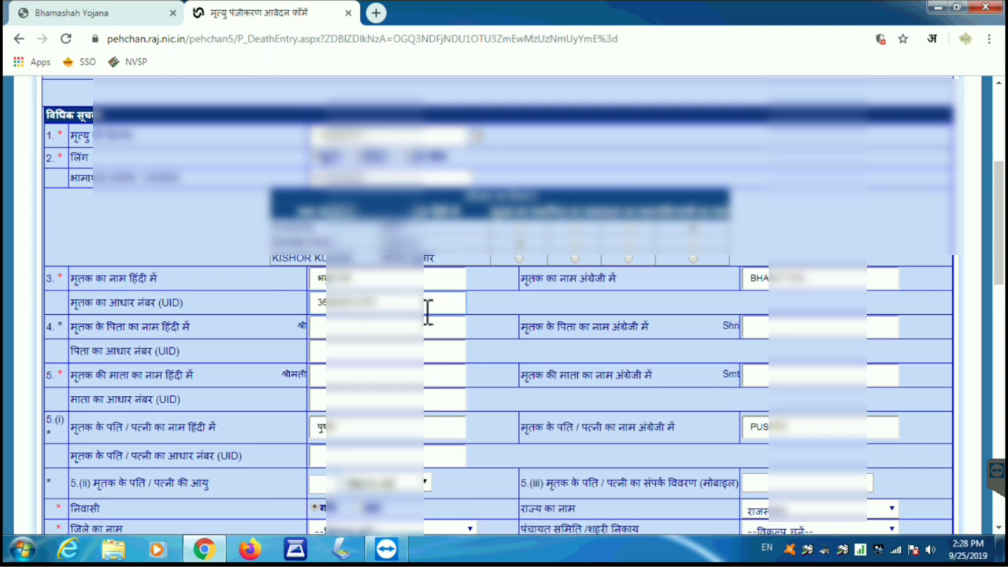
pyautogui.click(495, 308)
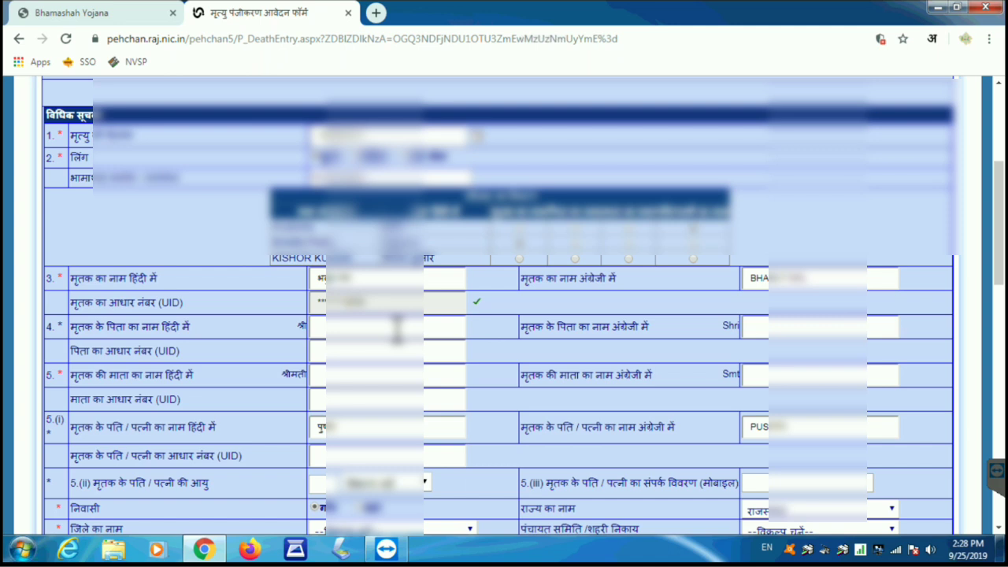
pyautogui.click(398, 329)
pyautogui.click(931, 38)
pyautogui.click(851, 71)
pyautogui.click(367, 327)
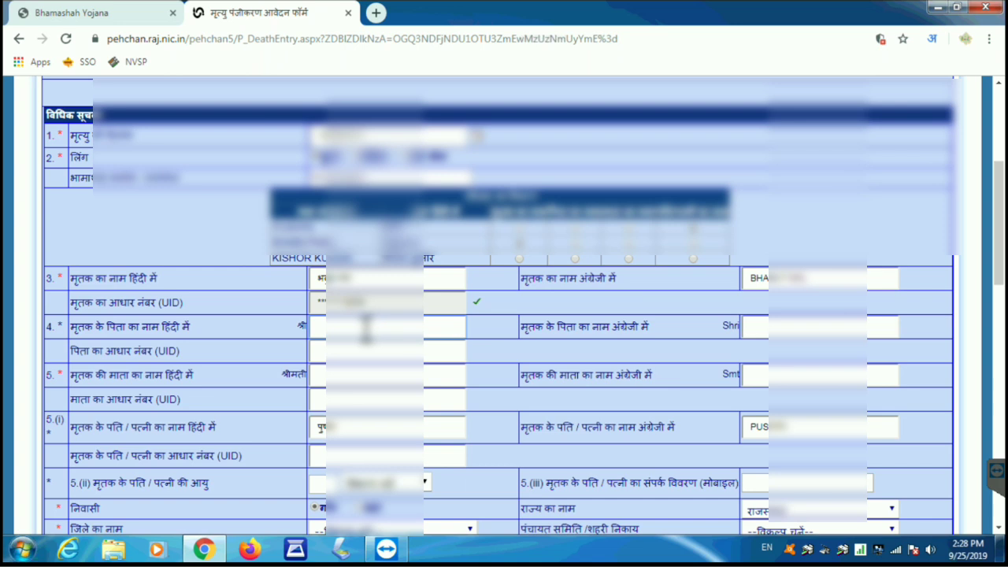
pyautogui.write('gumanara')
pyautogui.press('BackSpace')
pyautogui.press('BackSpace')
pyautogui.press('BackSpace')
pyautogui.press('BackSpace')
pyautogui.press('BackSpace')
pyautogui.press('BackSpace')
pyautogui.press('BackSpace')
pyautogui.press('BackSpace')
pyautogui.click(366, 326)
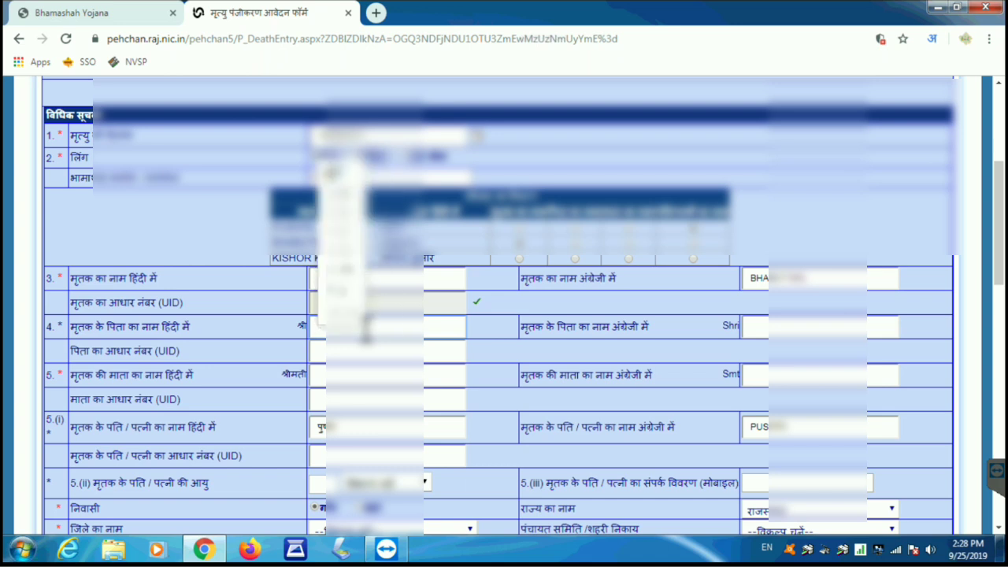
pyautogui.write('lal')
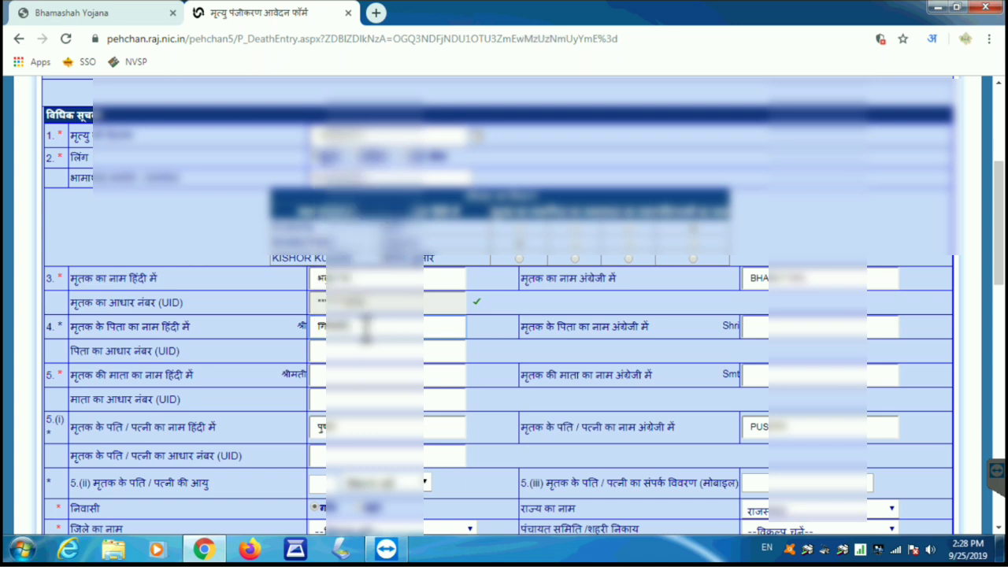
pyautogui.click(368, 375)
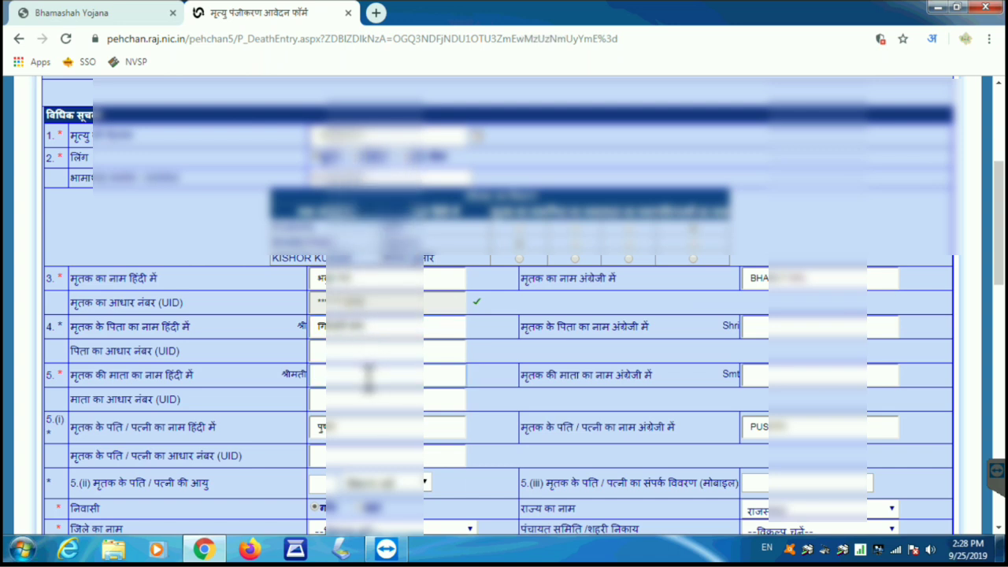
pyautogui.write('mira de')
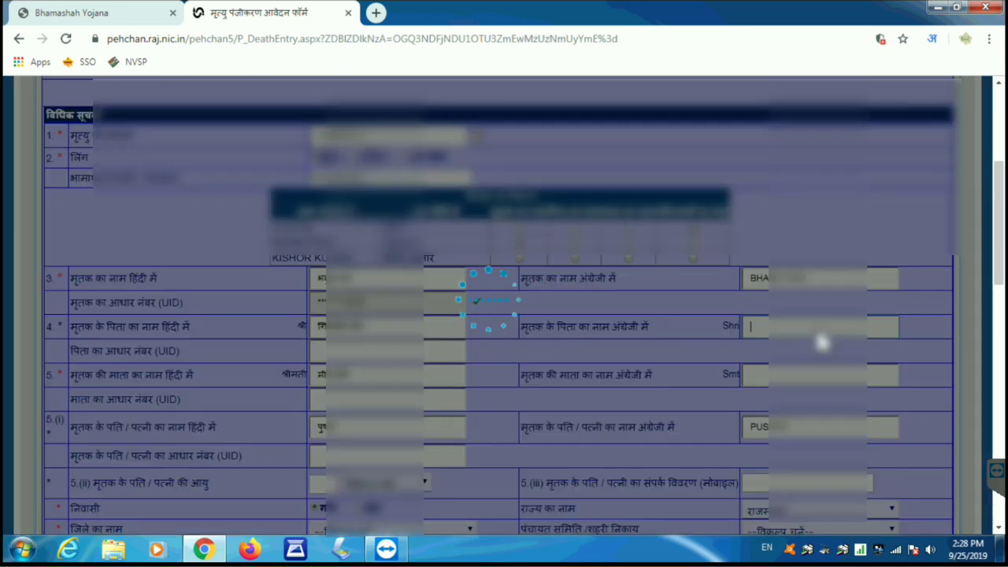
# Step: Switch typing back to English and enter the father's and mother's English names
pyautogui.click(818, 331)
pyautogui.click(933, 38)
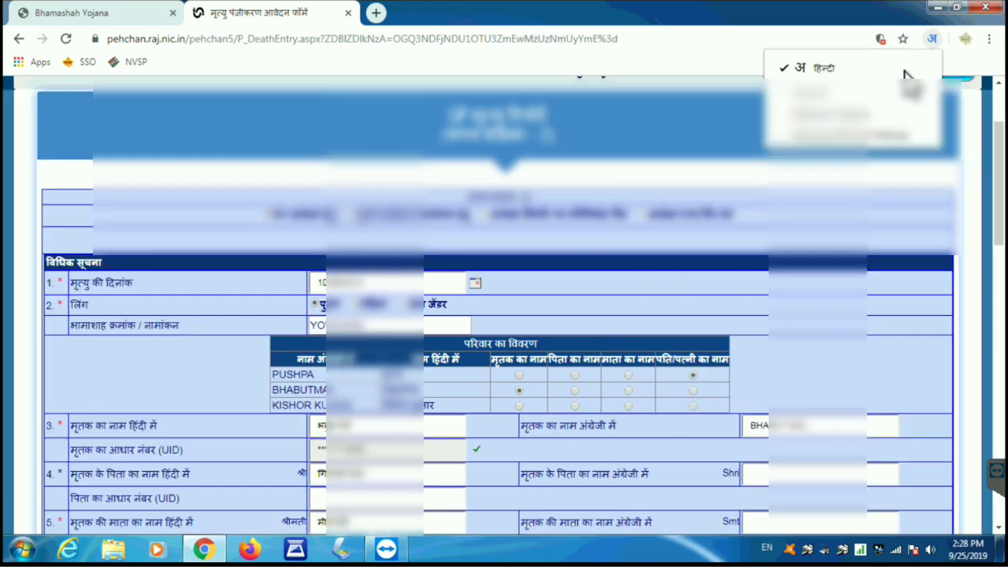
pyautogui.click(858, 75)
pyautogui.scroll(-2, 834, 411)
pyautogui.click(764, 330)
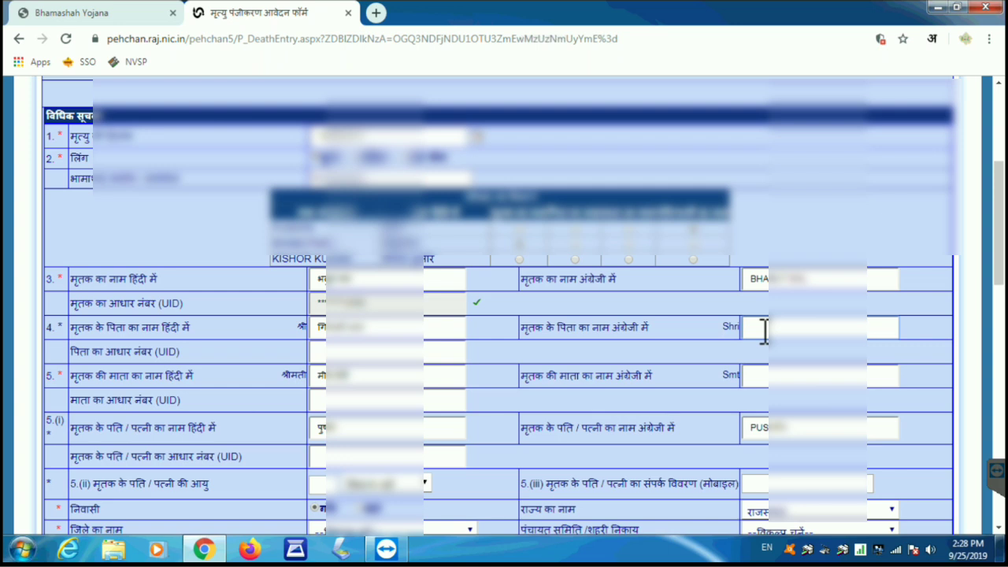
pyautogui.write('GIRD')
pyautogui.click(767, 377)
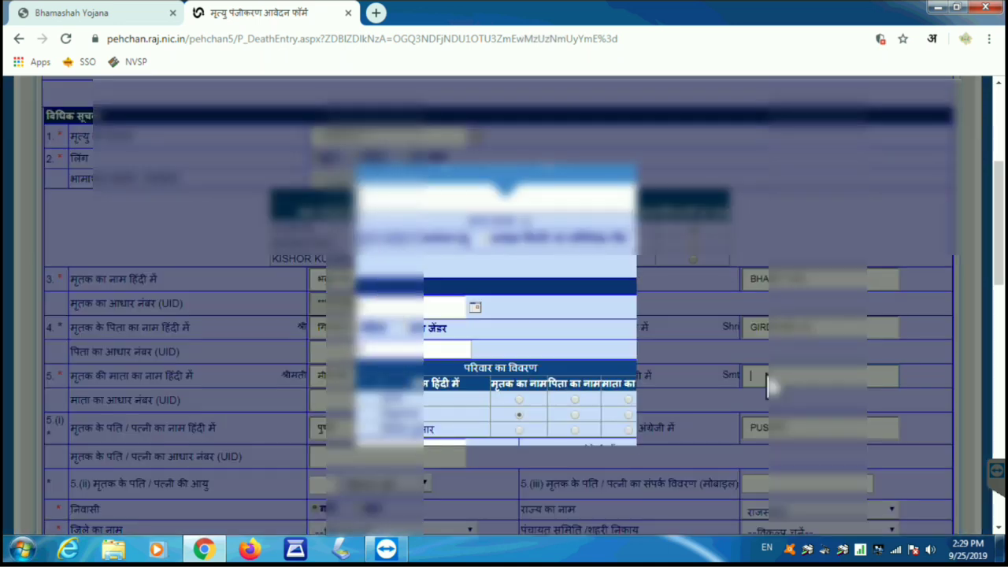
pyautogui.write('MEE')
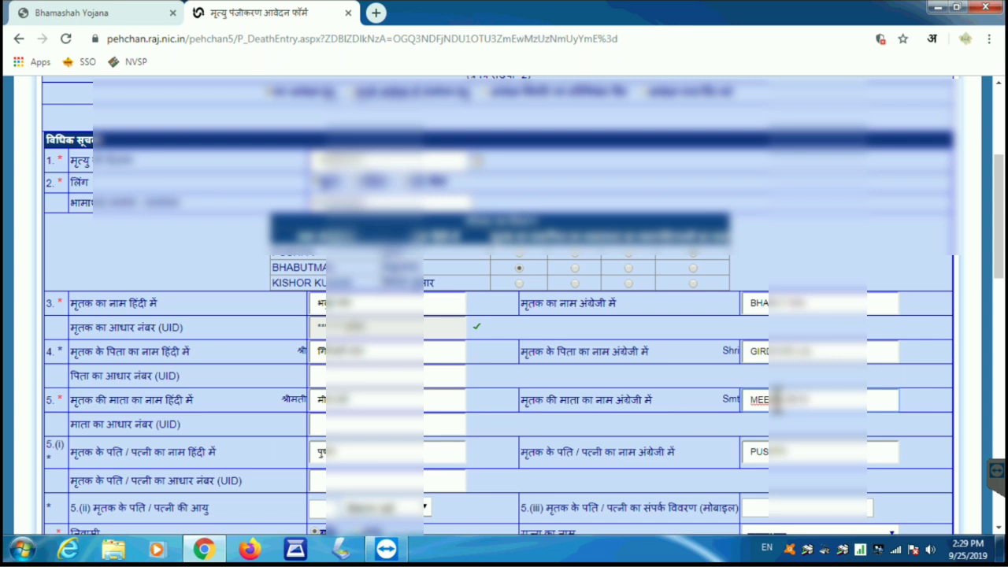
pyautogui.click(713, 426)
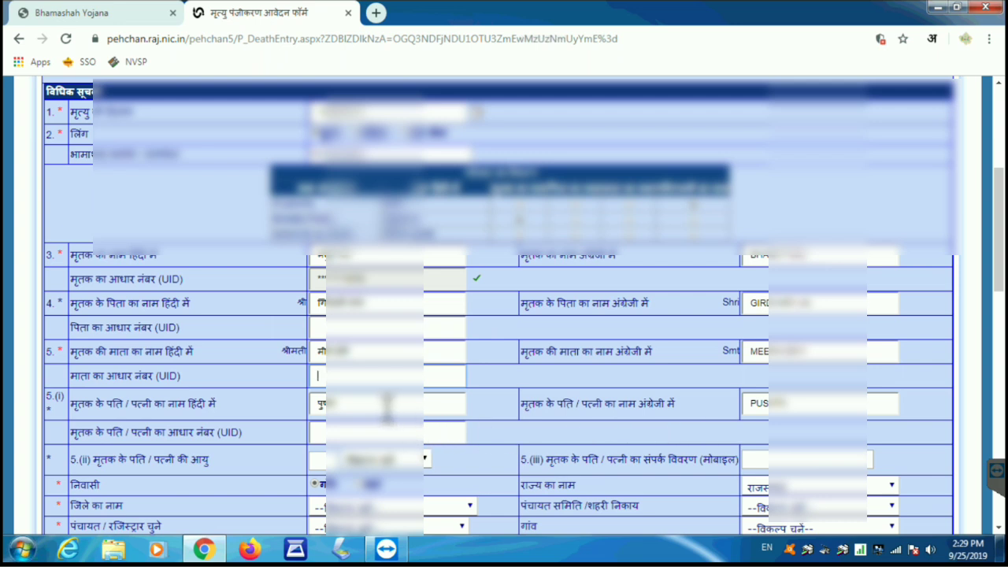
# Step: Enter the spouse's Aadhaar number and let it validate
pyautogui.click(339, 434)
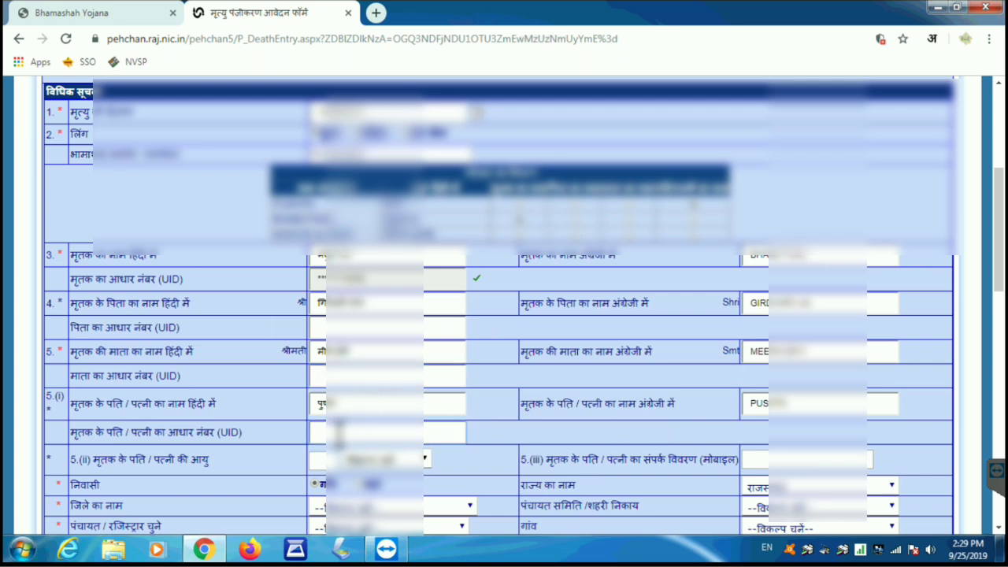
pyautogui.write('59*****')
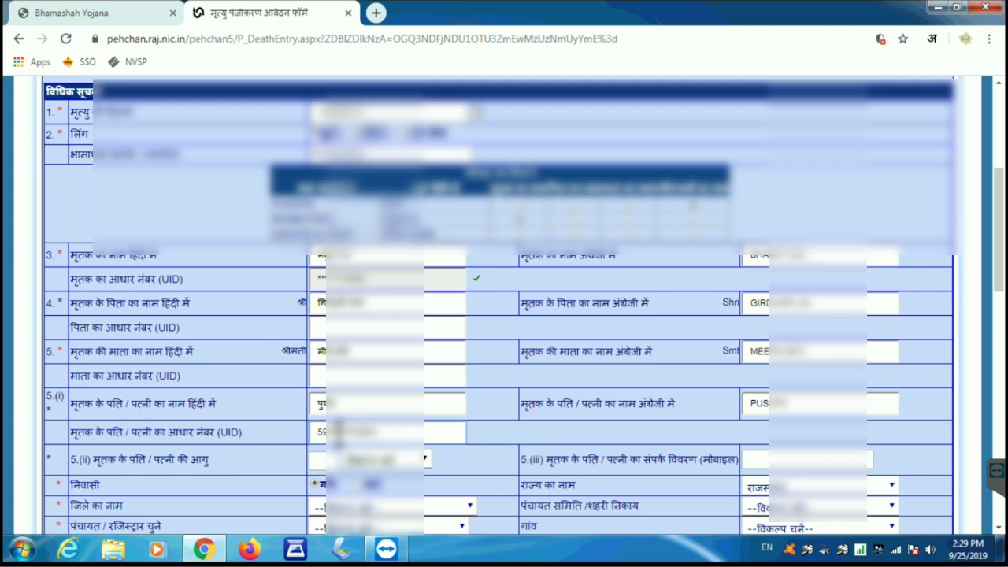
pyautogui.click(515, 436)
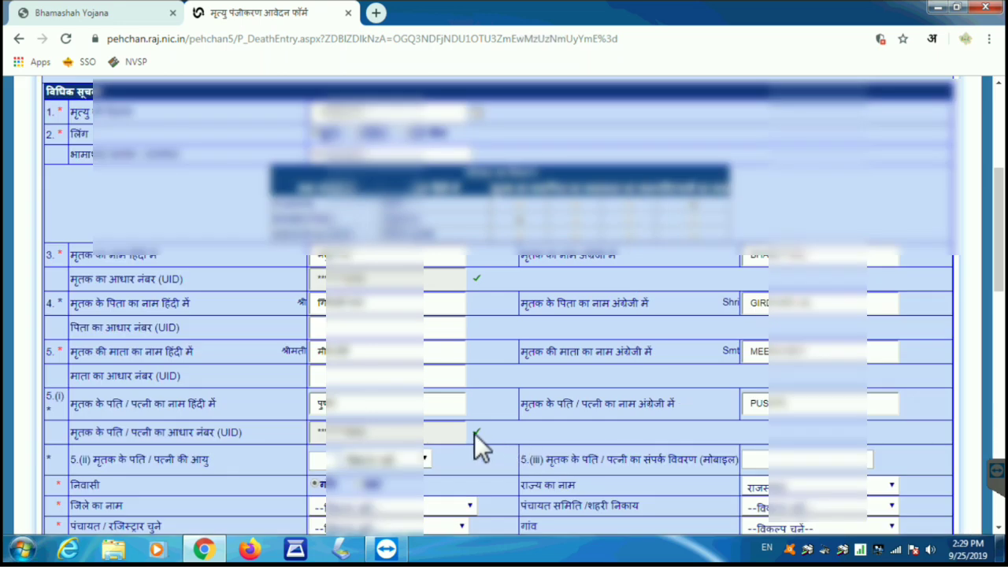
# Step: Set the spouse's age to 59 years (वर्ष)
pyautogui.scroll(-3, 482, 433)
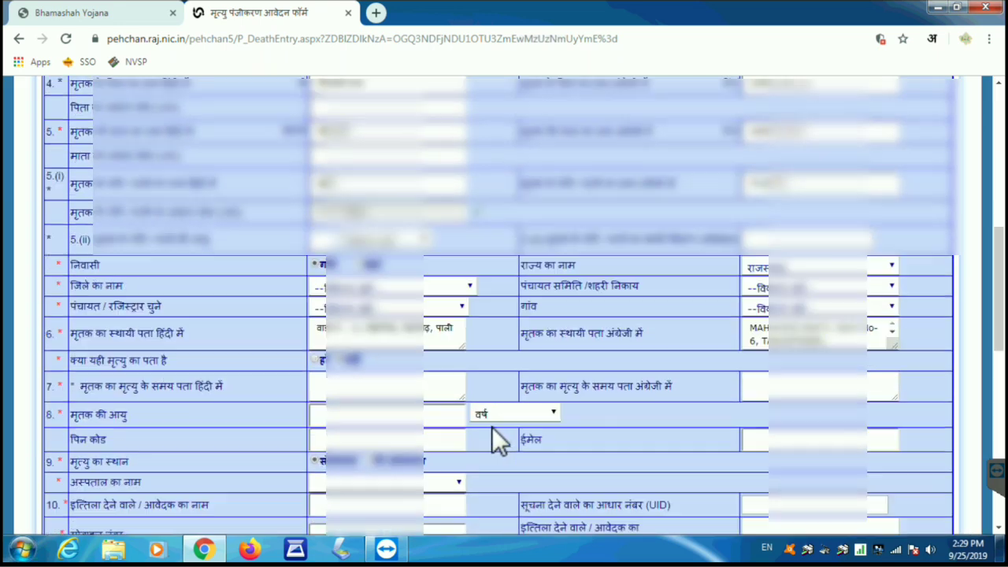
pyautogui.scroll(-1, 492, 427)
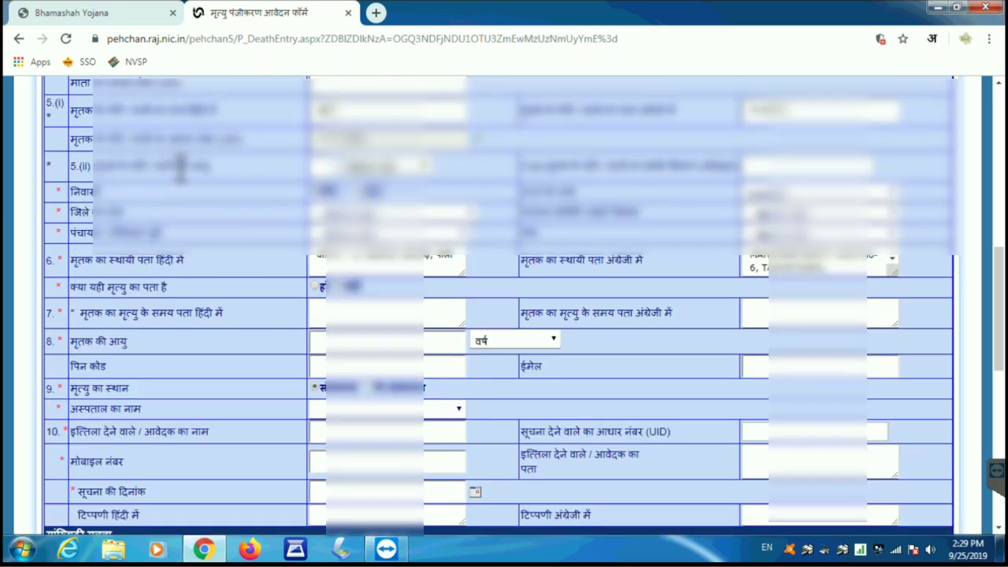
pyautogui.click(323, 171)
pyautogui.write('59')
pyautogui.click(391, 168)
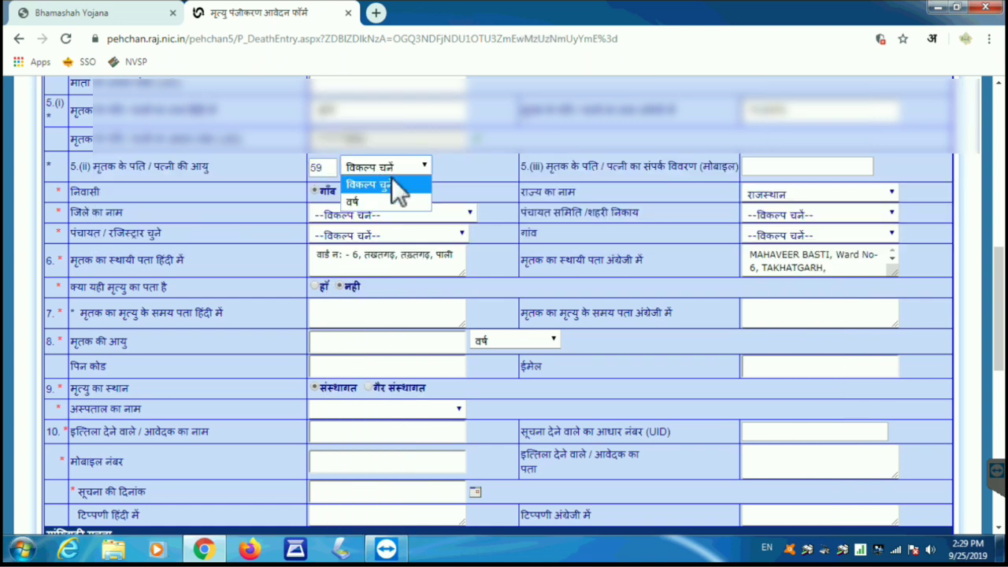
pyautogui.click(374, 205)
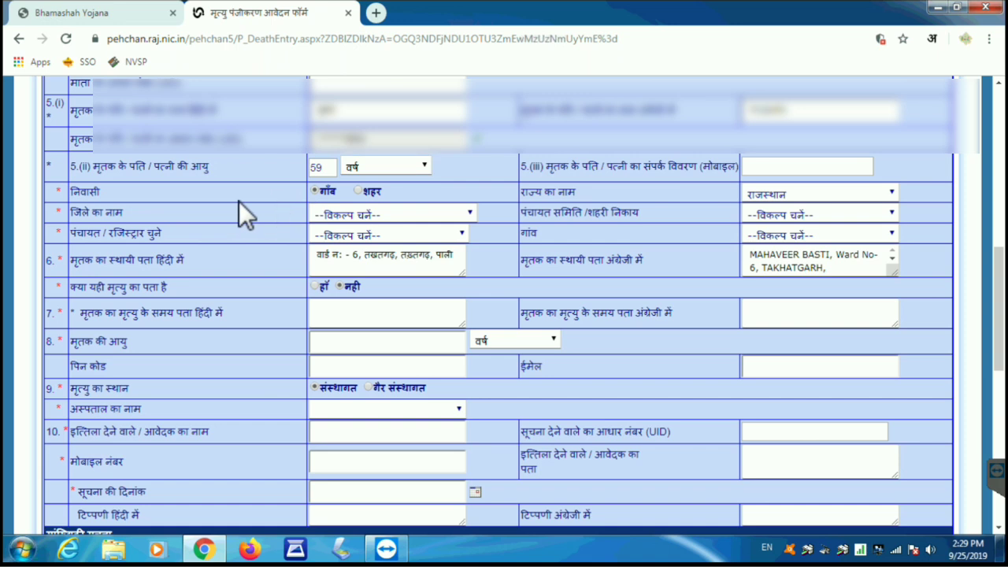
# Step: Mark the residence as urban (शहर), district पाली, with तखतगढ as local body and registrar
pyautogui.click(362, 193)
pyautogui.click(377, 214)
pyautogui.scroll(-5, 419, 319)
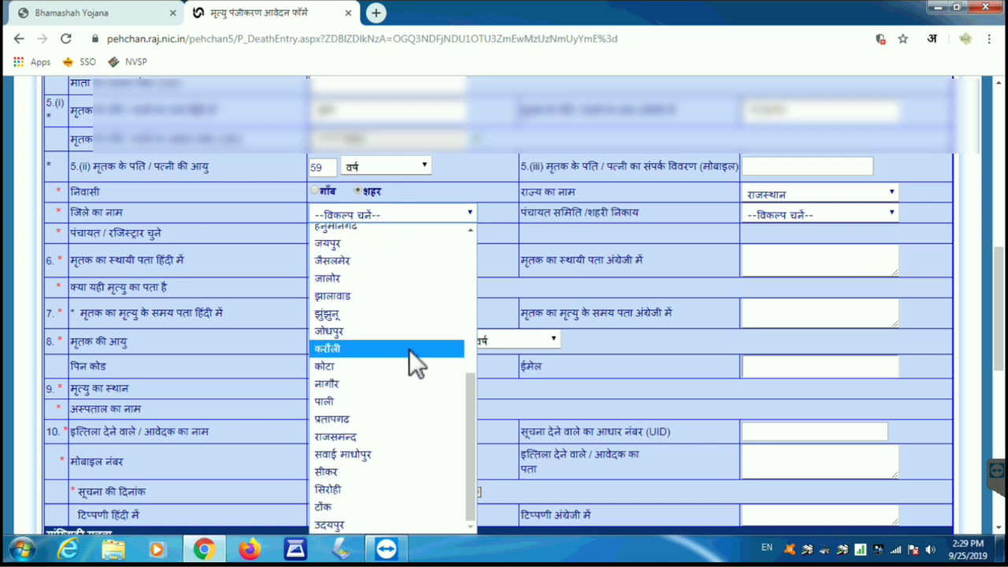
pyautogui.click(339, 400)
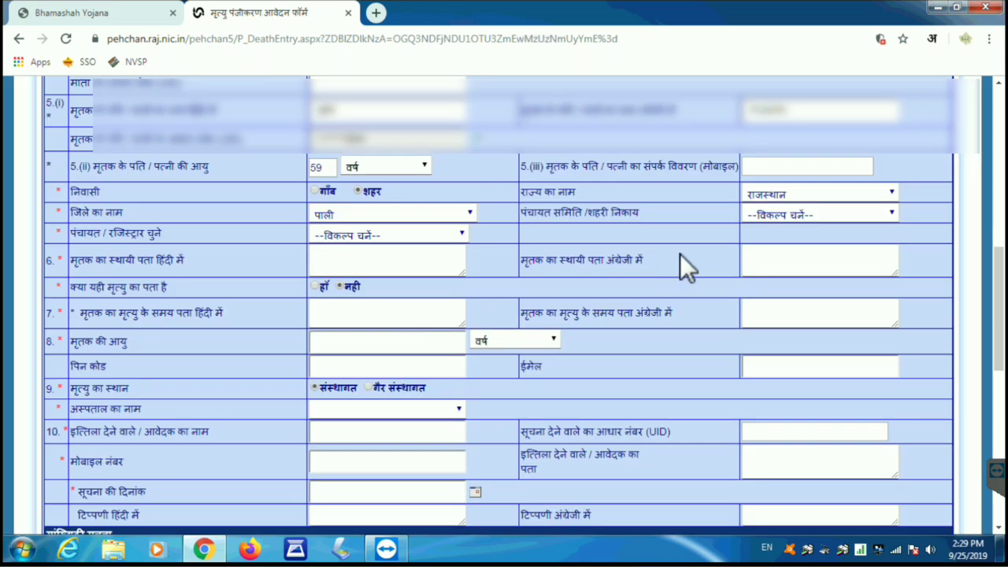
pyautogui.click(791, 216)
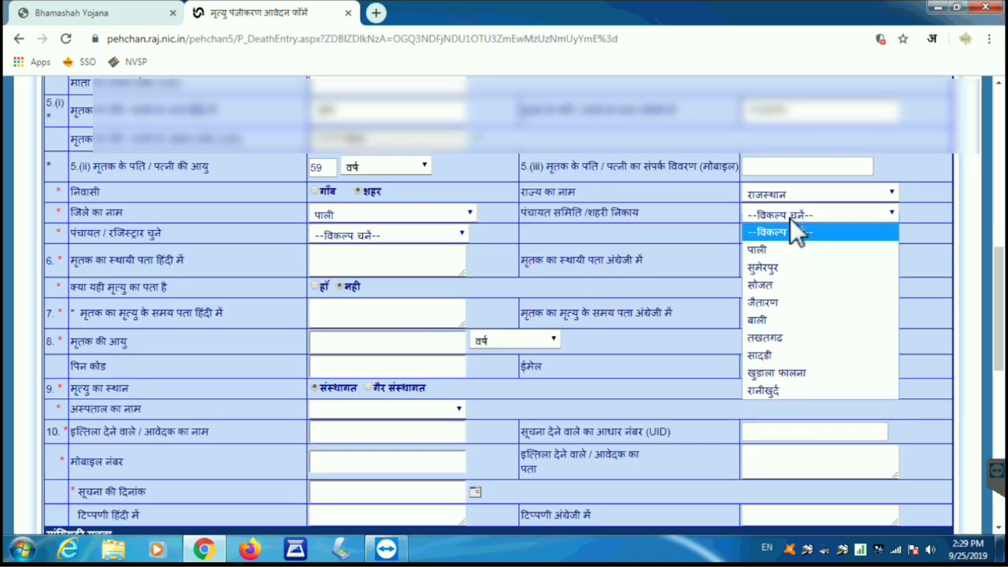
pyautogui.click(772, 338)
pyautogui.click(392, 237)
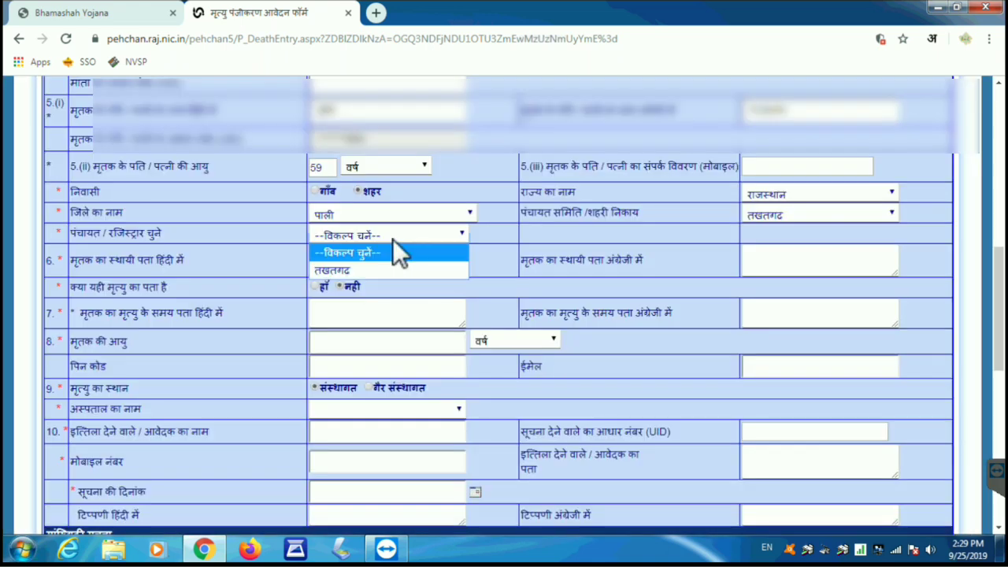
pyautogui.click(354, 264)
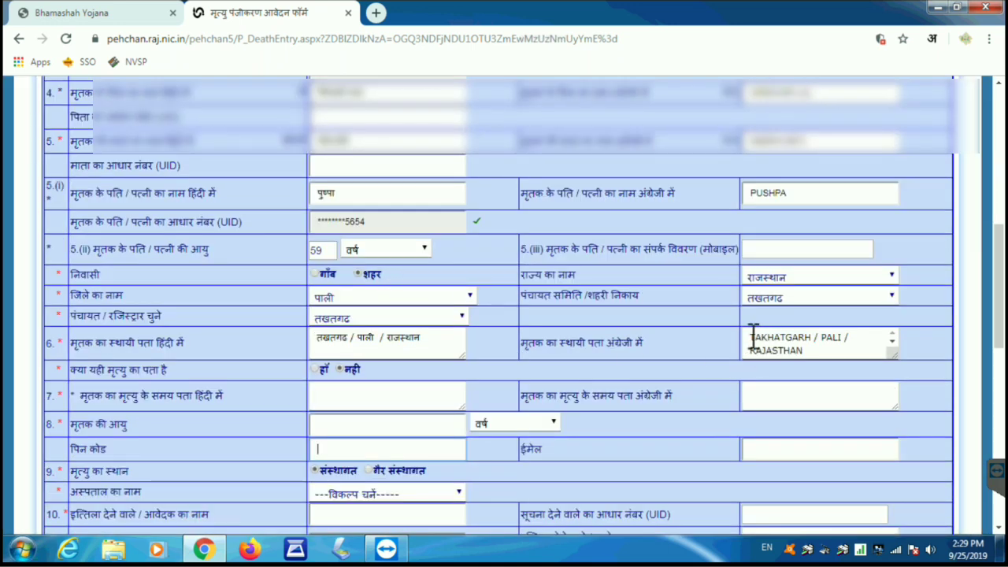
pyautogui.click(752, 337)
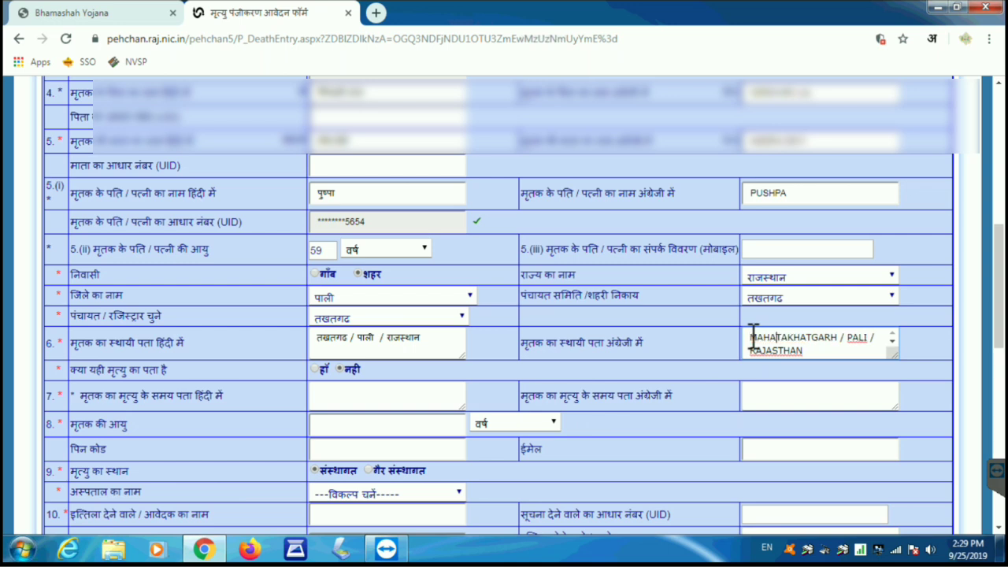
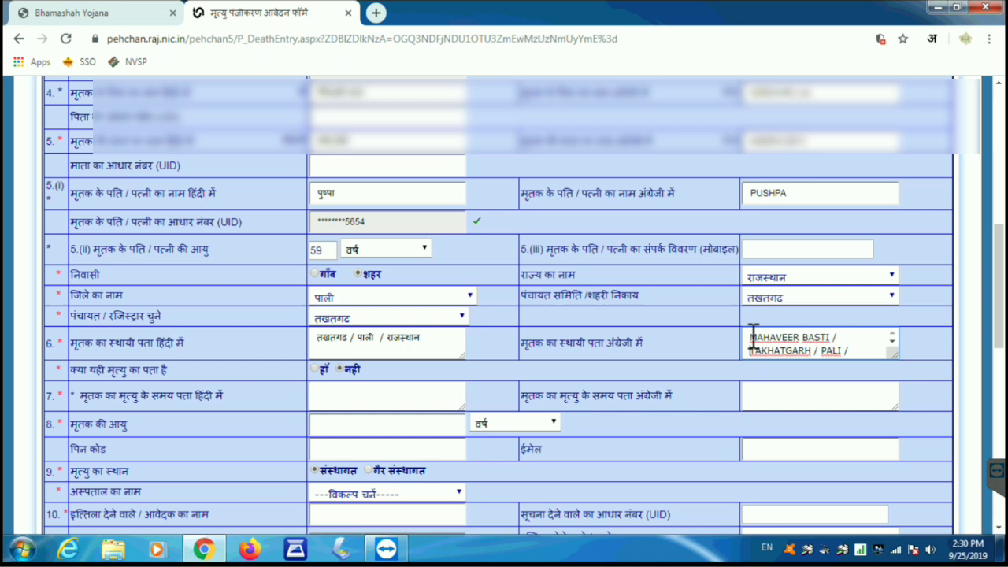
# Step: Prefix the locality to the English and Hindi permanent addresses and mark it as the death address (हाँ)
pyautogui.click(318, 339)
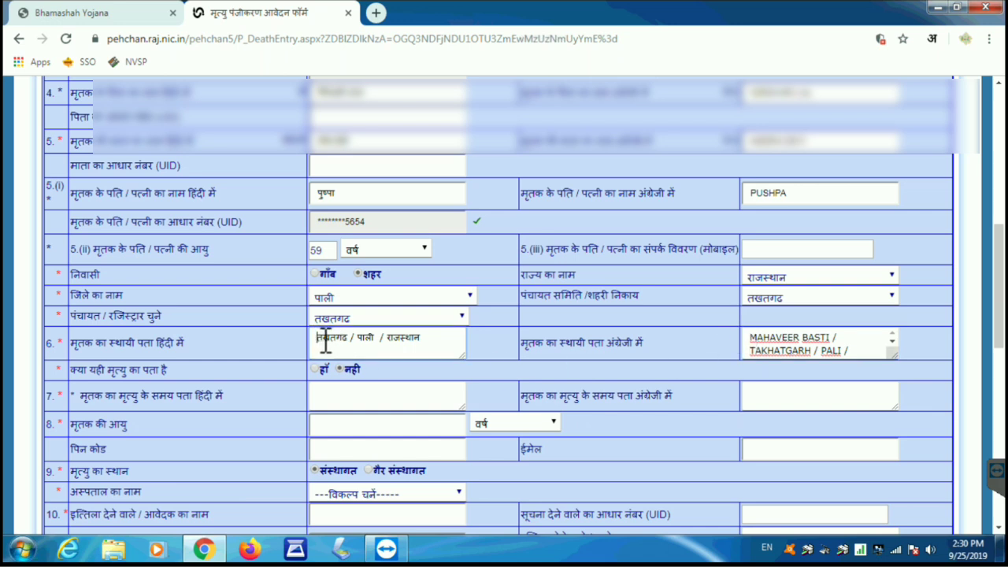
pyautogui.click(931, 42)
pyautogui.click(881, 75)
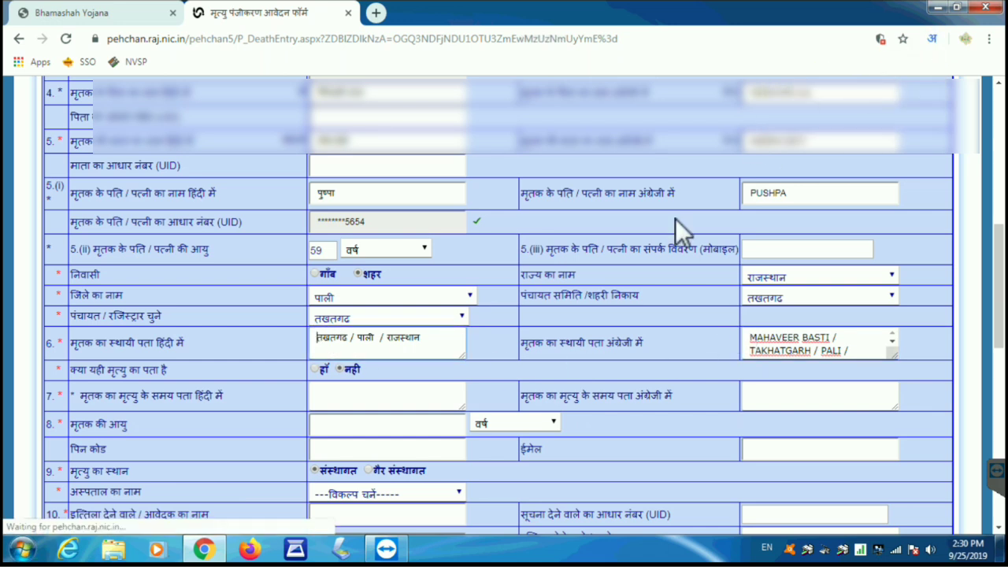
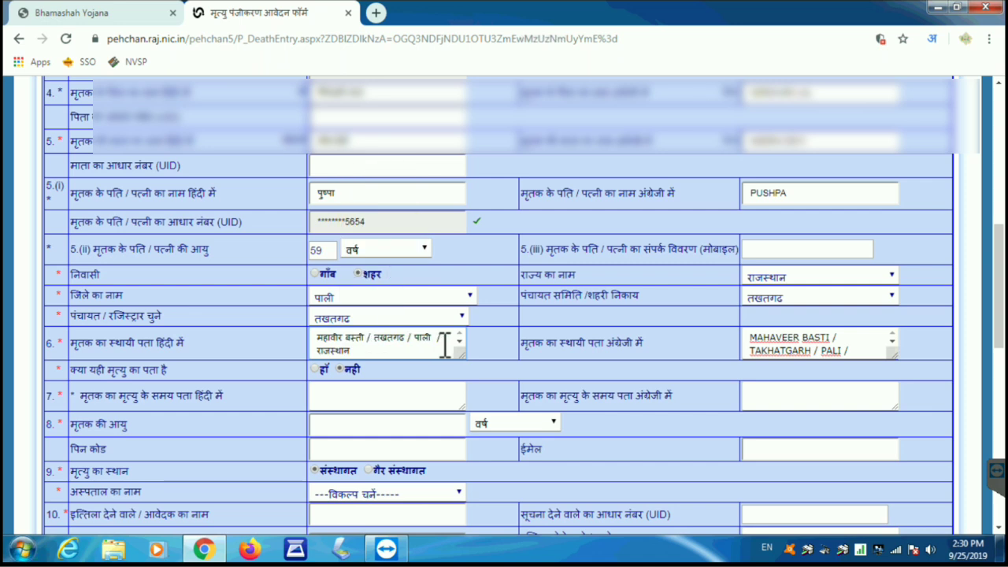
pyautogui.click(315, 370)
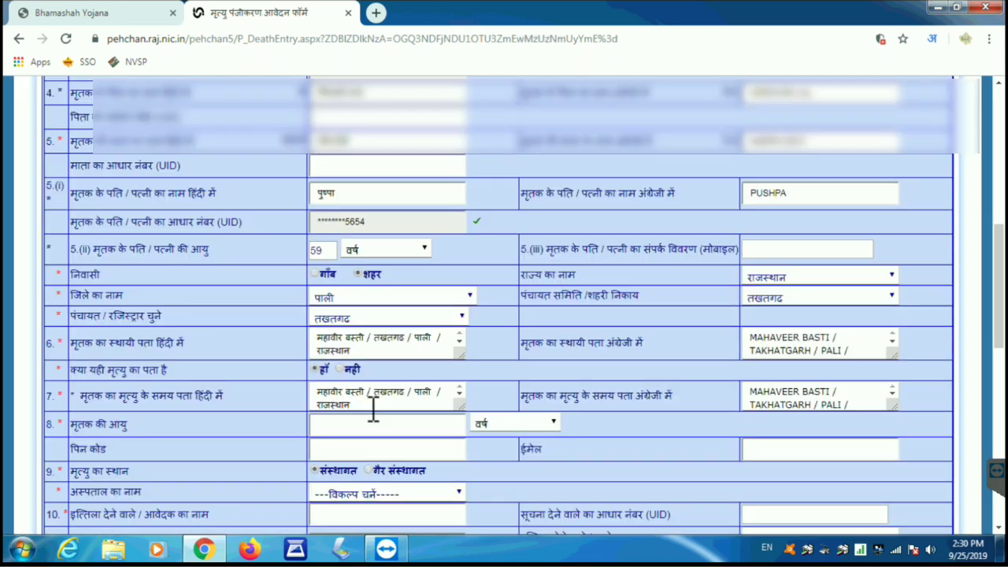
# Step: Enter the deceased's age as 63 and the PIN code, with Hindi typing turned off
pyautogui.click(355, 429)
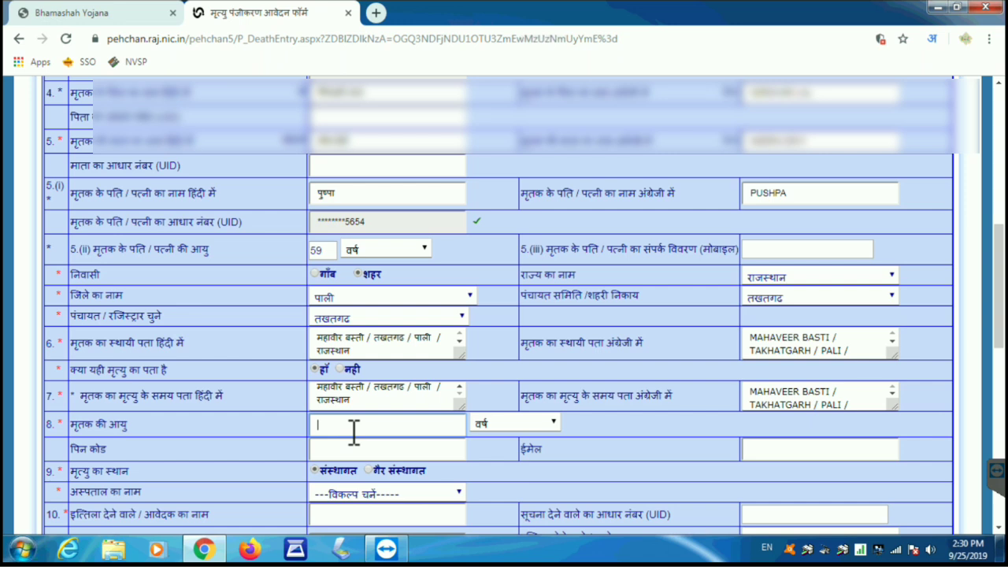
pyautogui.write('63')
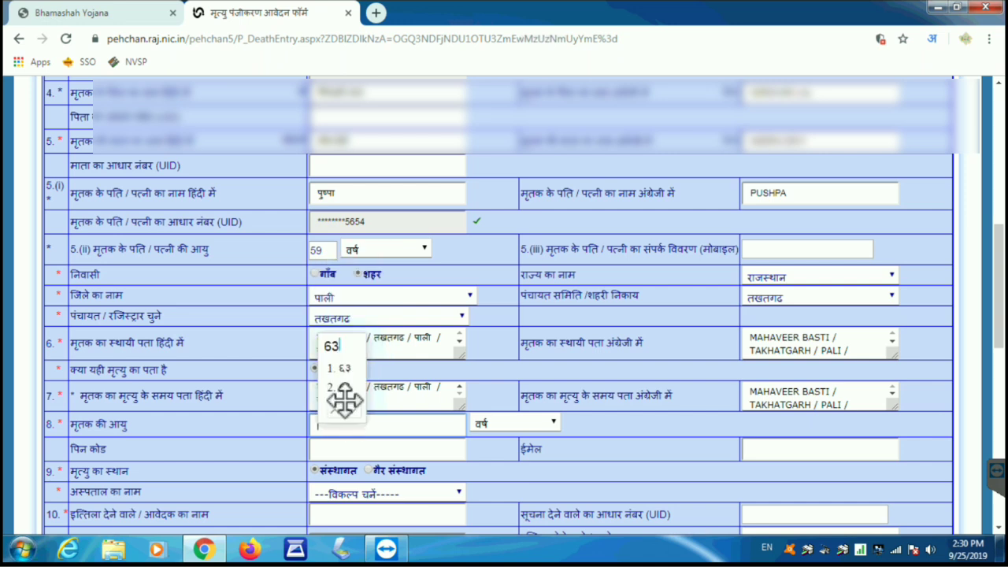
pyautogui.click(504, 455)
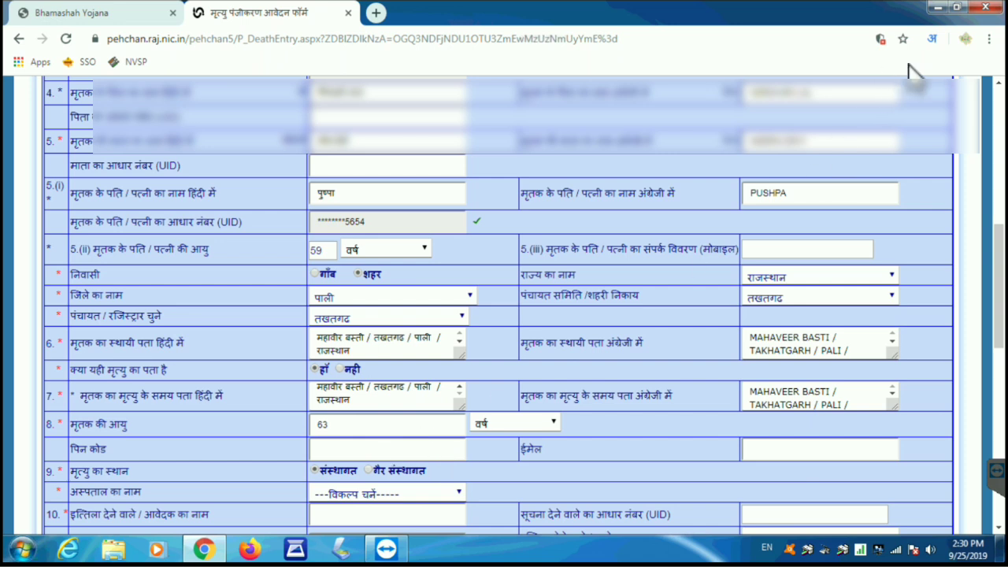
pyautogui.click(932, 42)
pyautogui.click(875, 72)
pyautogui.click(367, 452)
pyautogui.write('306912')
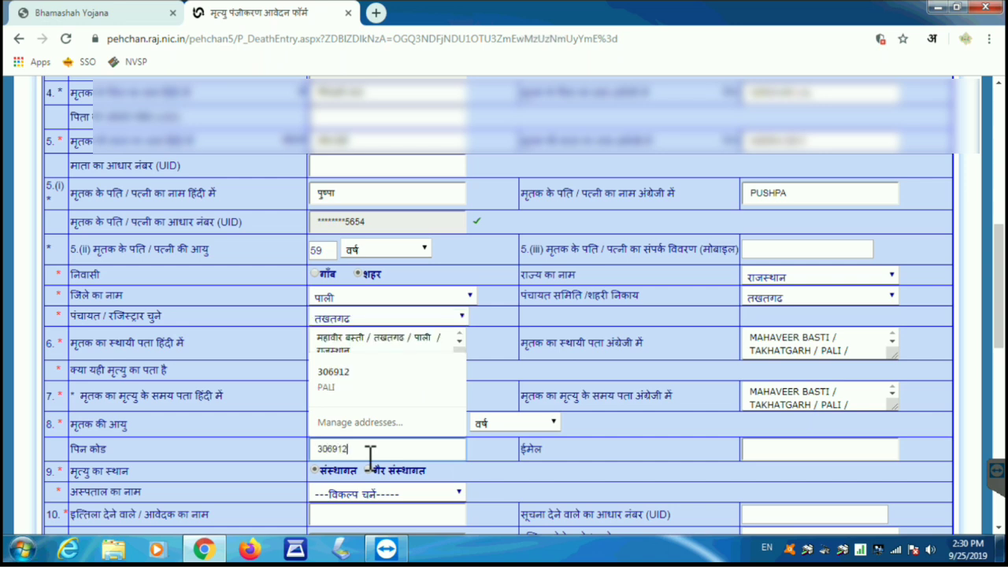
pyautogui.click(486, 459)
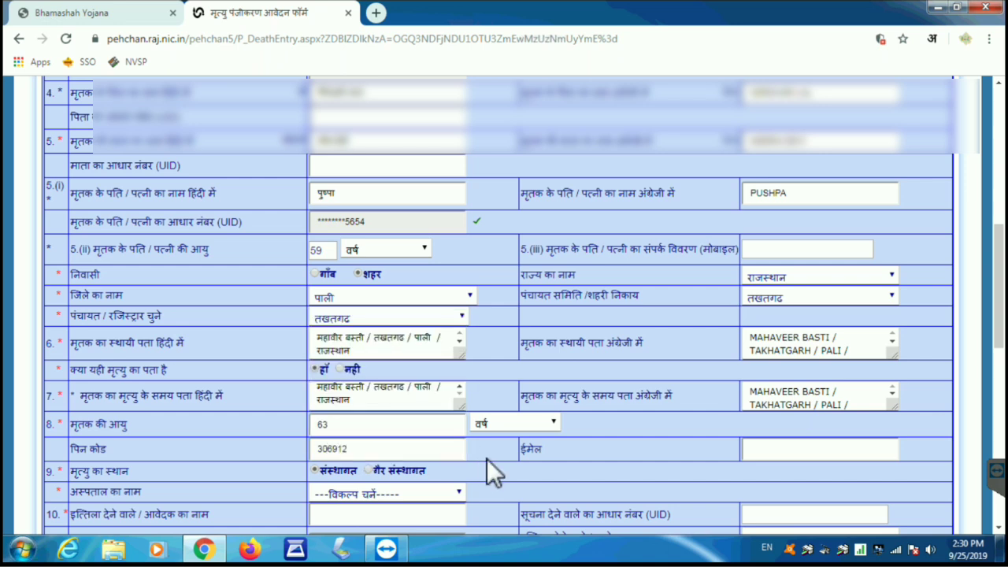
pyautogui.scroll(-3, 486, 458)
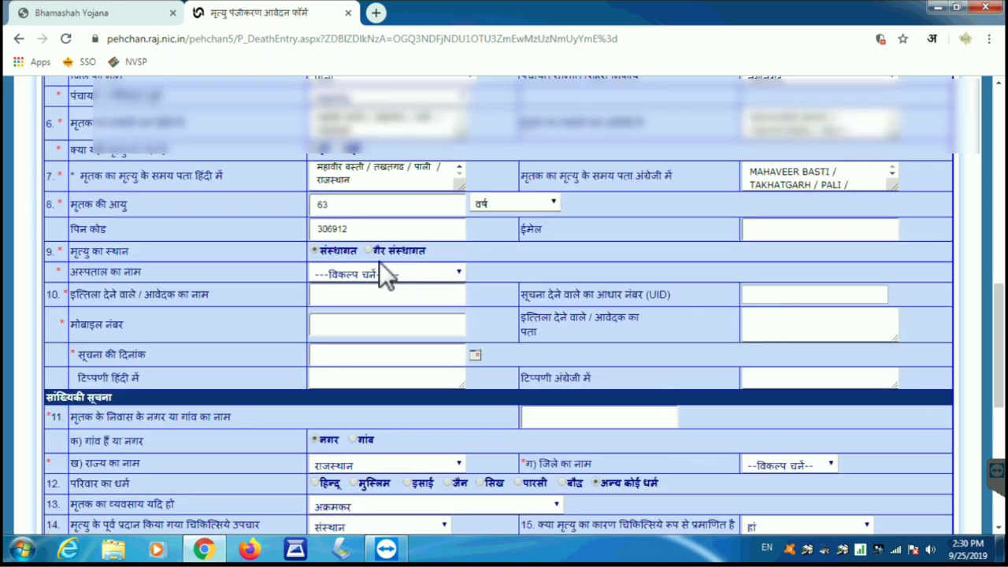
# Step: Choose गैर संस्थागत and enter the place of death, the locality in Takhatgarh, in Hindi and English
pyautogui.click(347, 274)
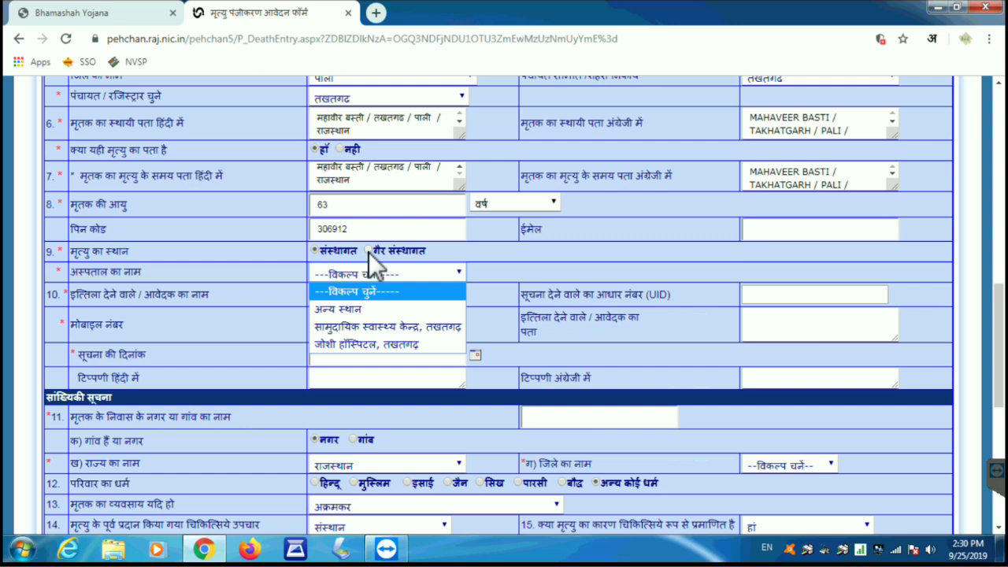
pyautogui.click(368, 252)
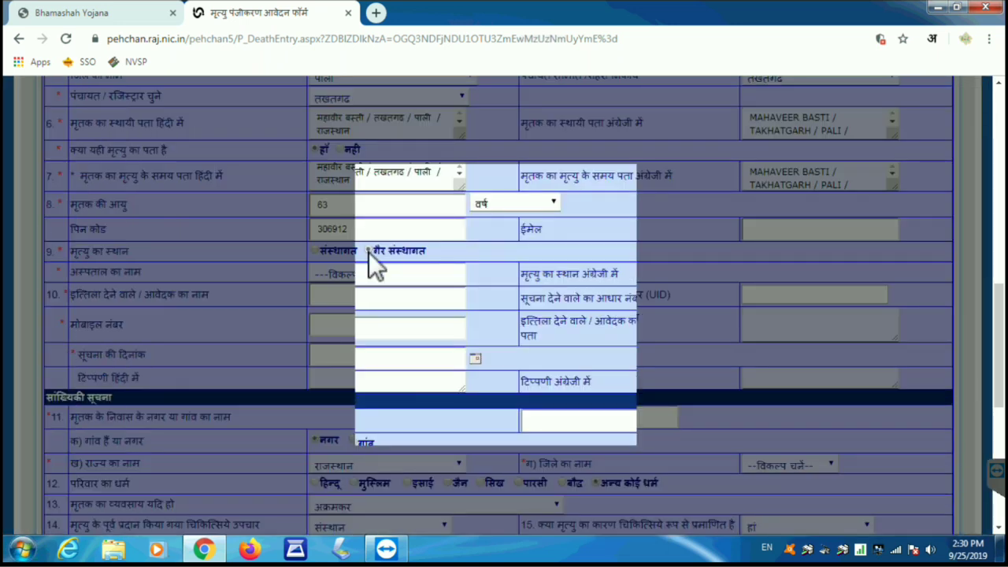
pyautogui.click(375, 274)
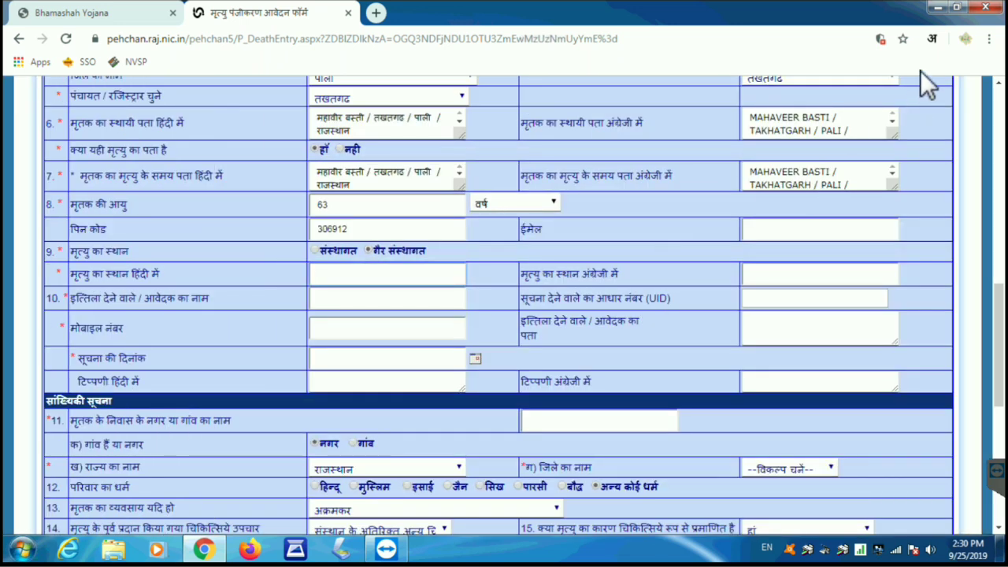
pyautogui.click(930, 44)
pyautogui.click(862, 70)
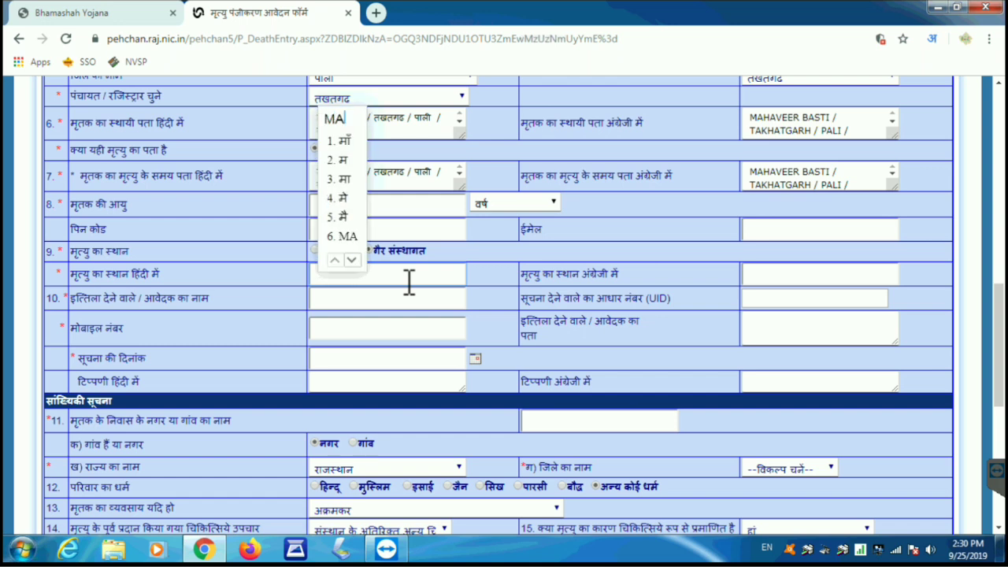
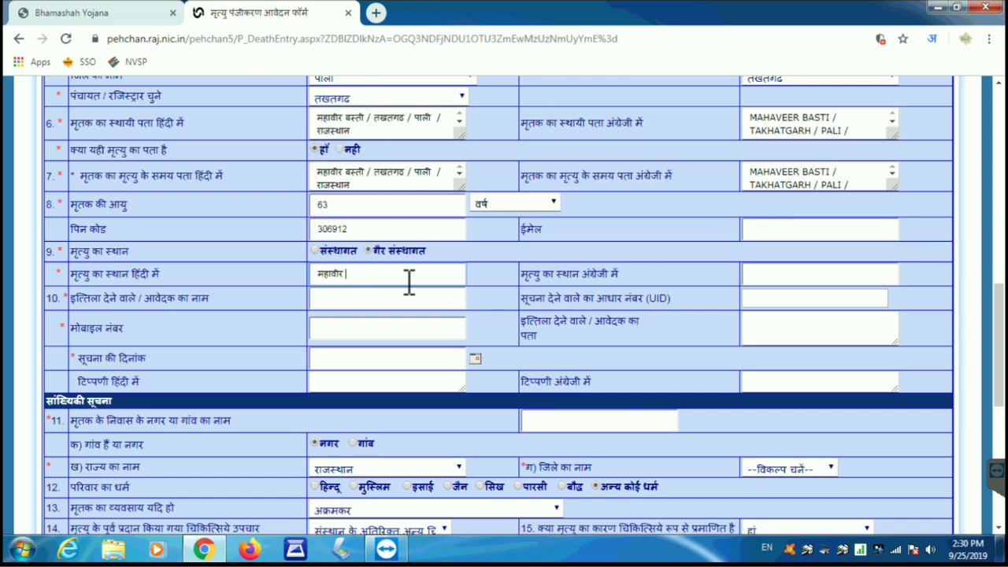
pyautogui.click(929, 39)
pyautogui.click(823, 94)
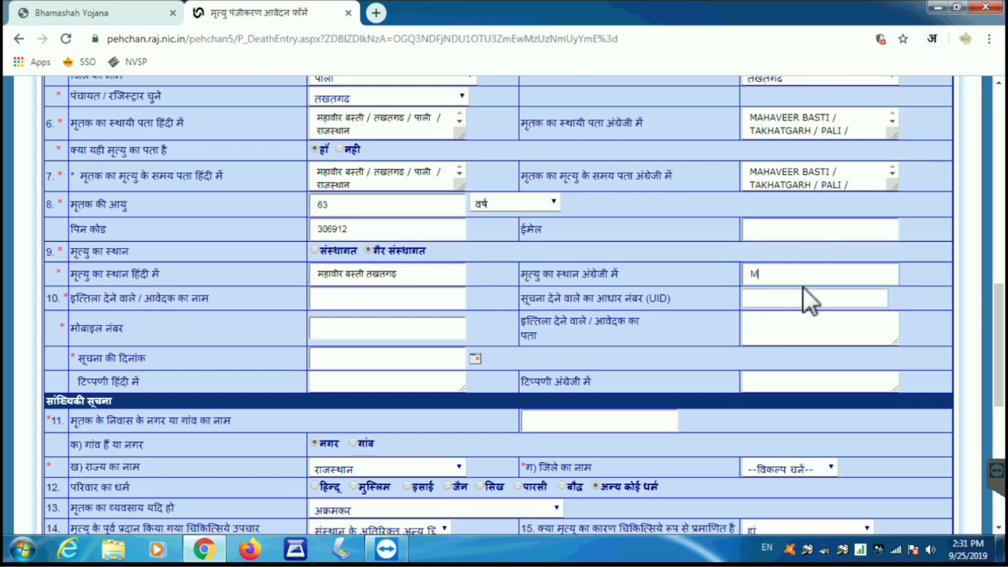
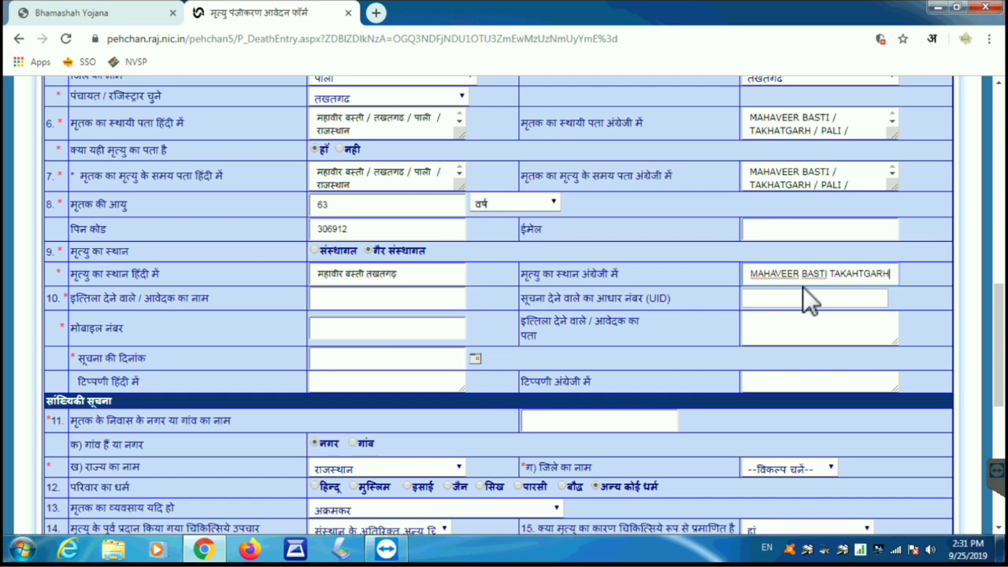
pyautogui.click(411, 303)
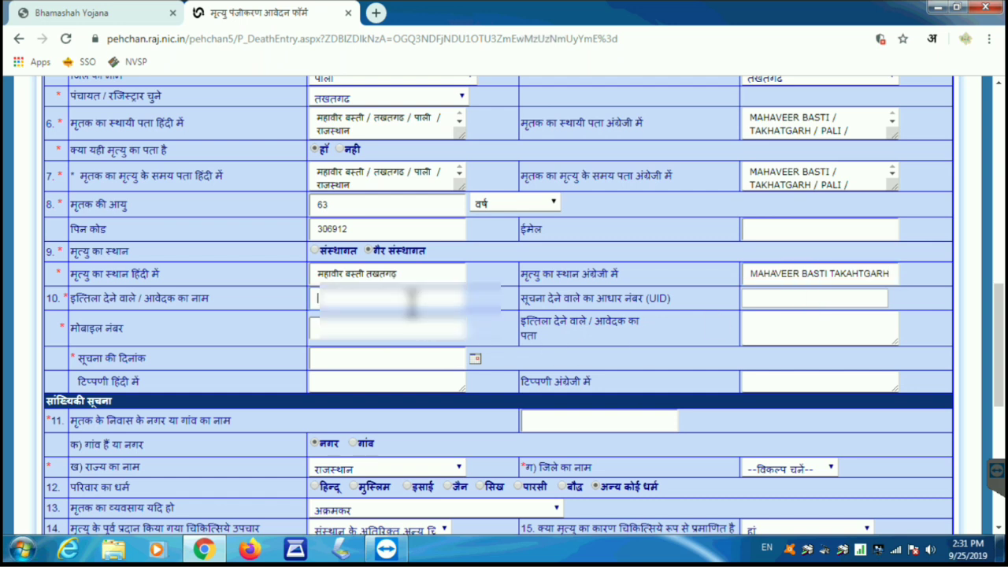
# Step: Enter the informant's name and mobile number
pyautogui.write('[unreadable]')
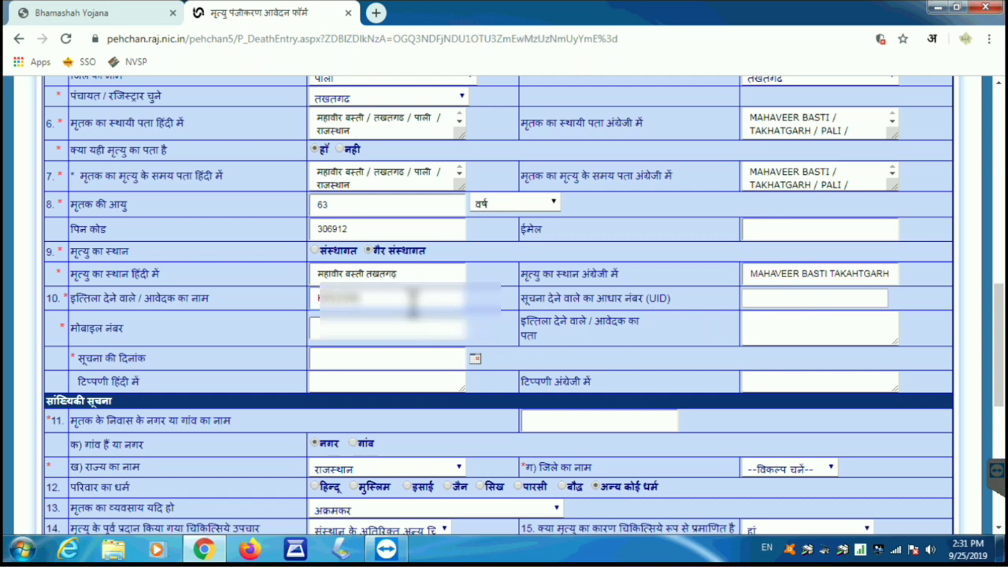
pyautogui.write('[unreadable]')
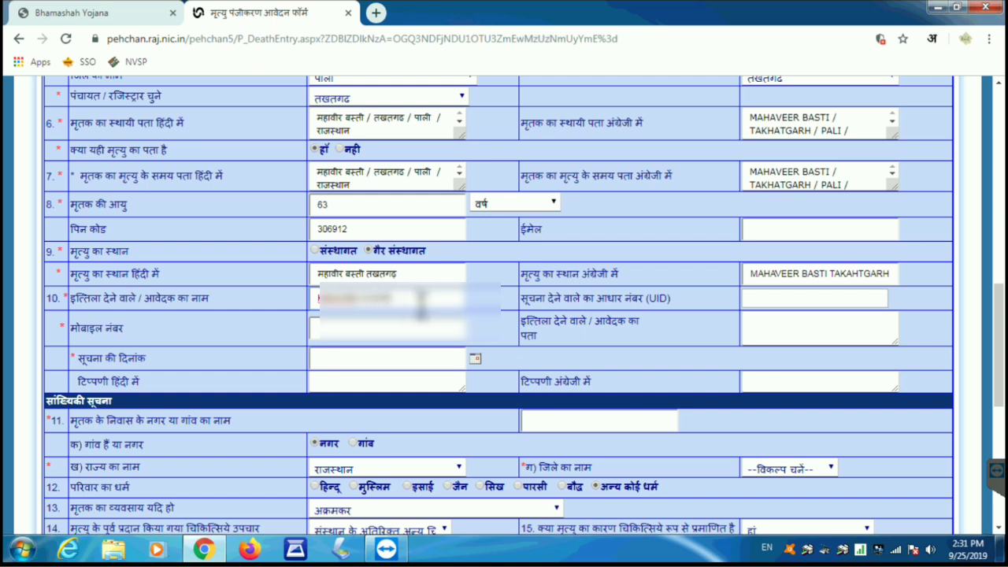
pyautogui.click(492, 315)
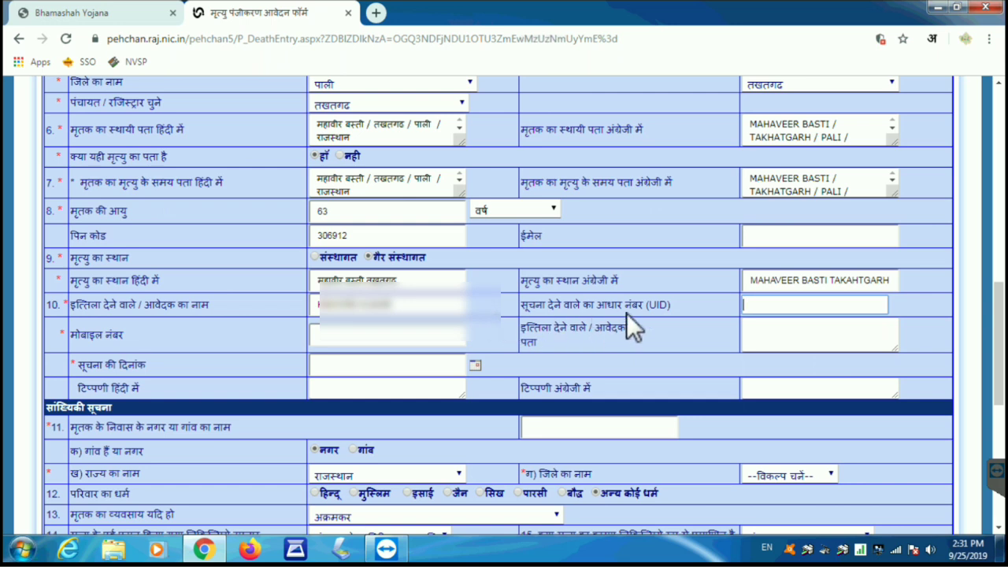
pyautogui.click(380, 345)
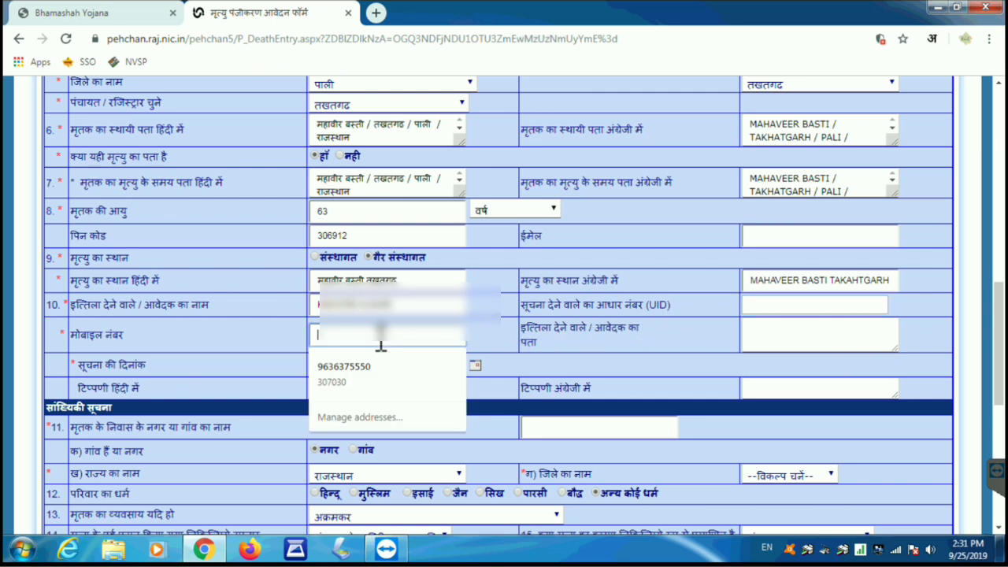
pyautogui.write('7')
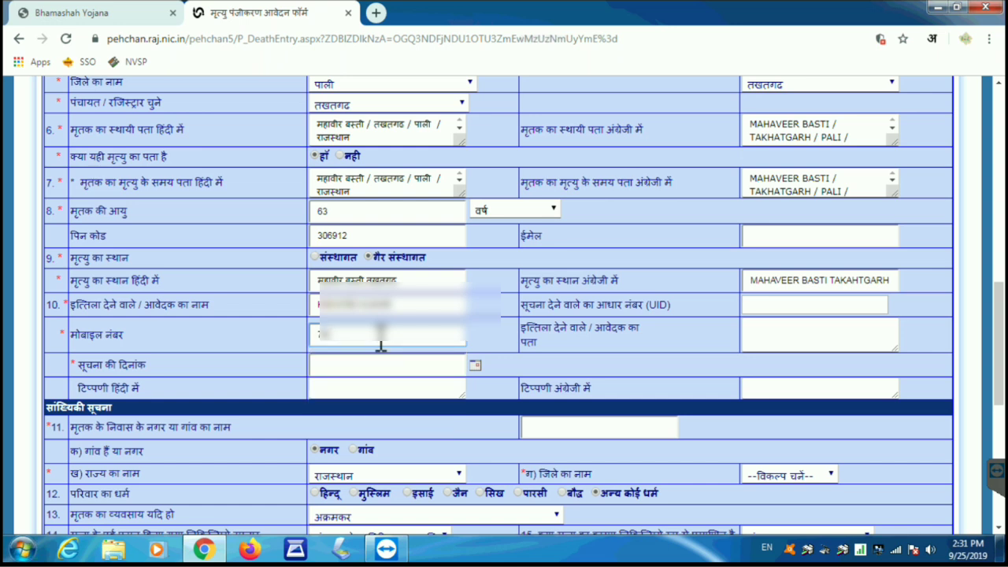
pyautogui.write('????????????')
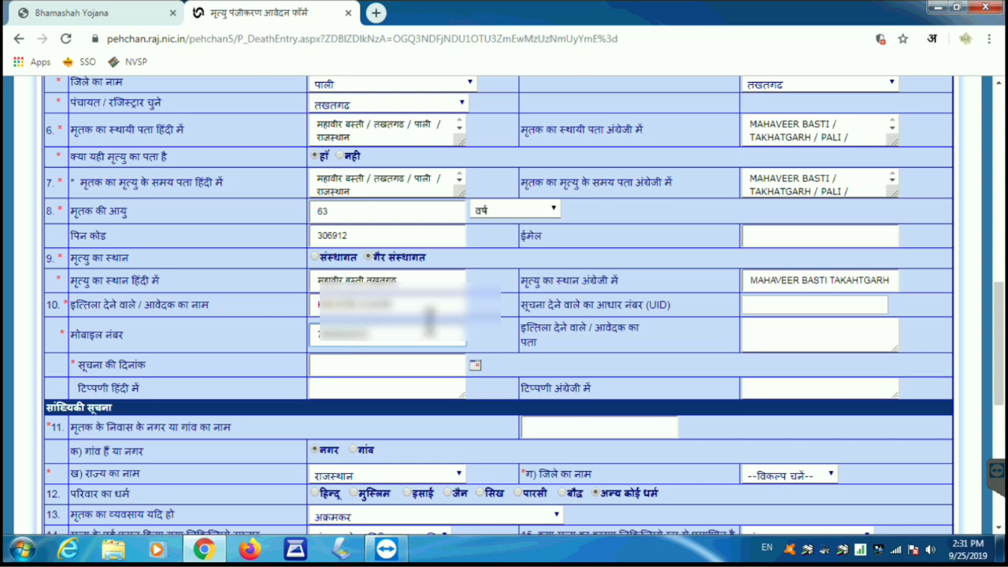
# Step: Enter the informant's address ending in Pali and set the notification date to 10/09/2019
pyautogui.click(774, 331)
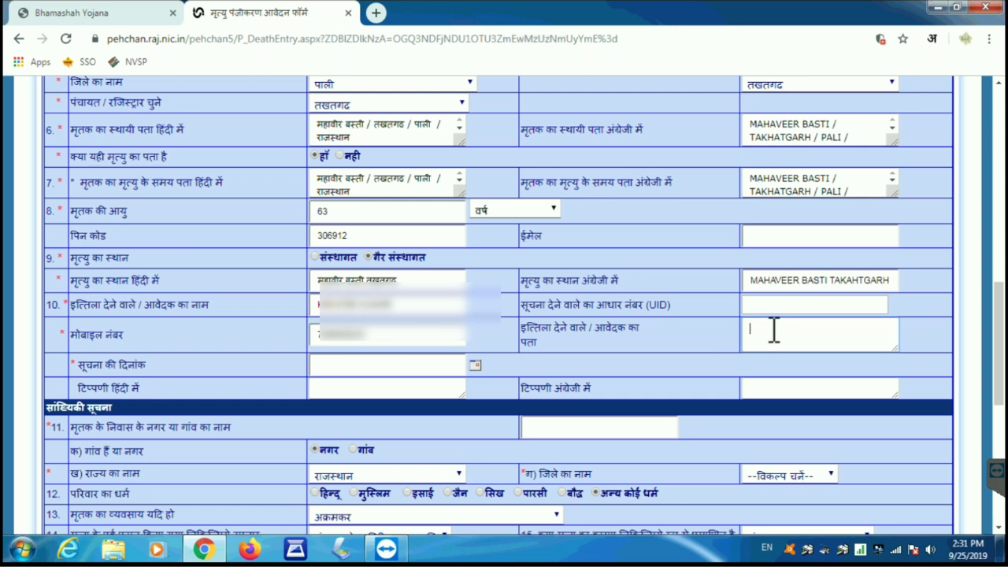
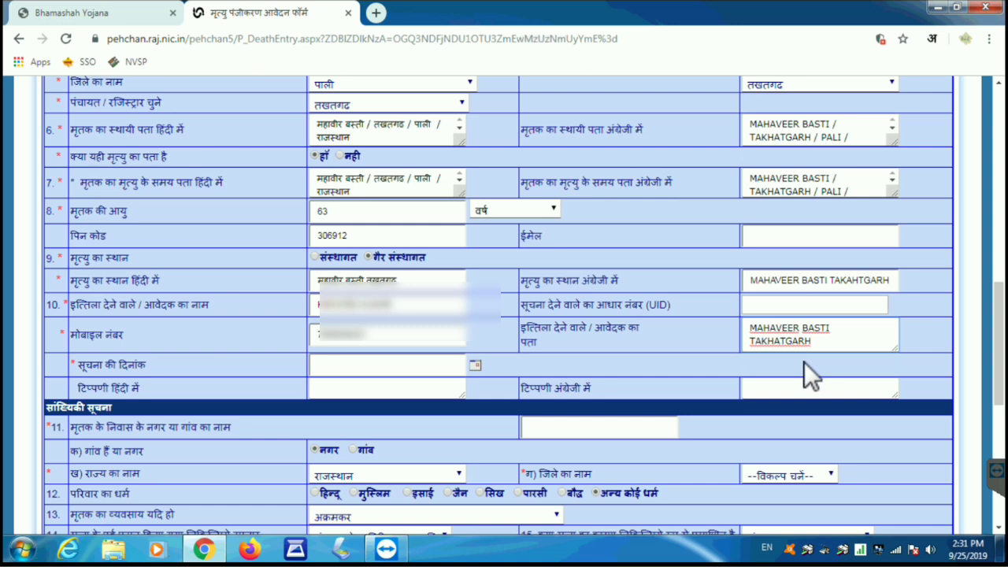
pyautogui.click(337, 363)
pyautogui.click(361, 439)
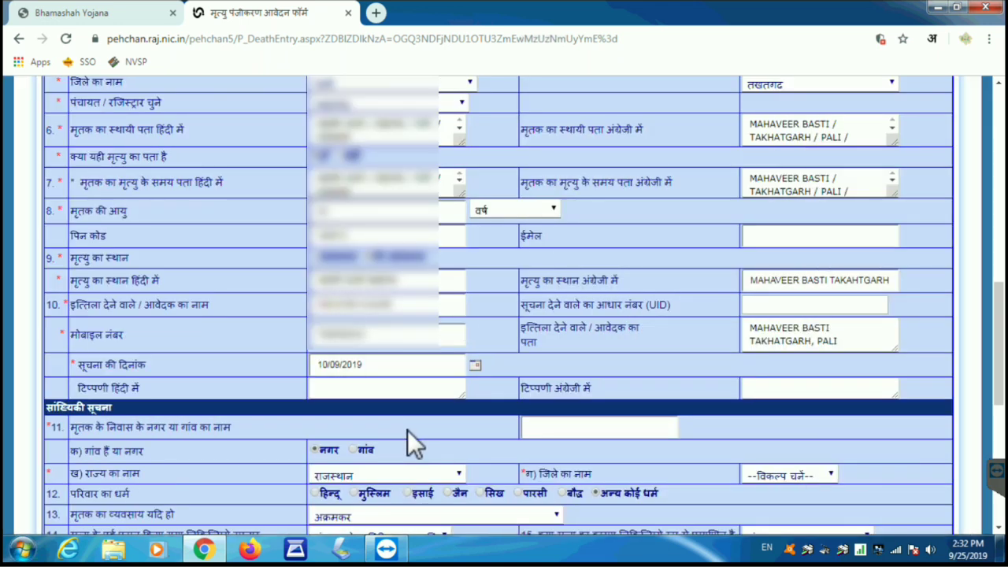
# Step: Enter TAKHATGARH as the deceased's town and choose पाली as the district
pyautogui.scroll(-5, 415, 424)
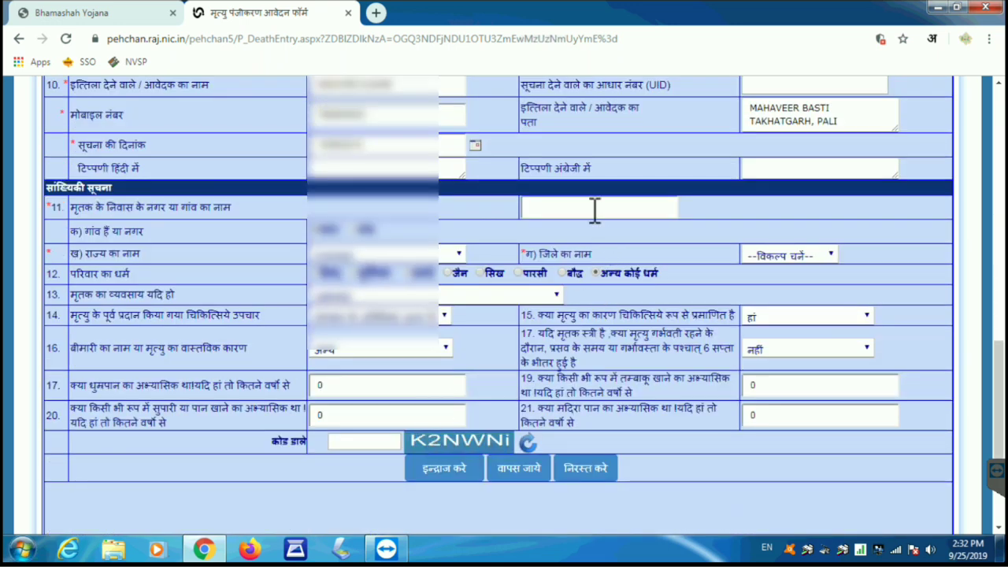
pyautogui.click(596, 211)
pyautogui.write('TAKHATGARH')
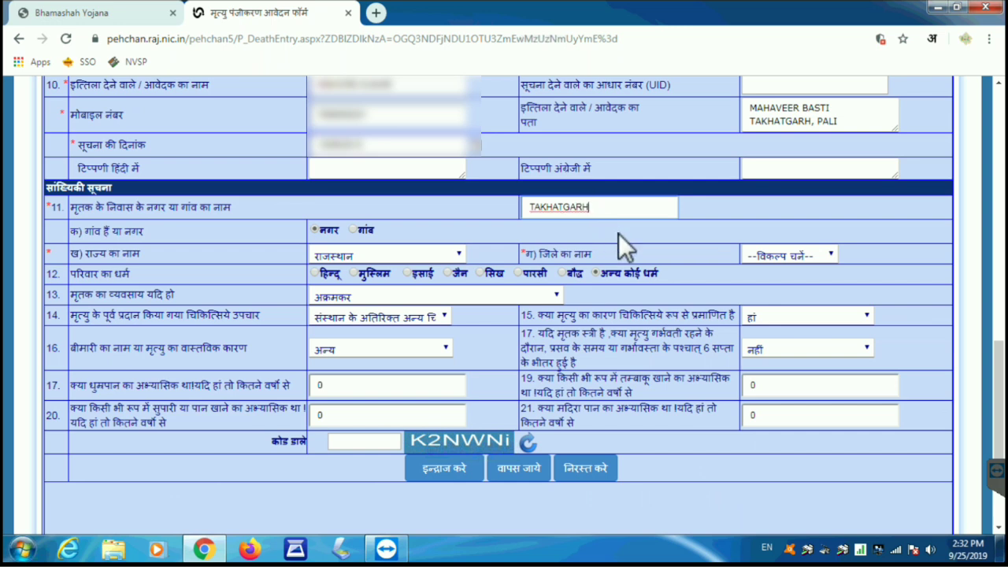
pyautogui.click(624, 238)
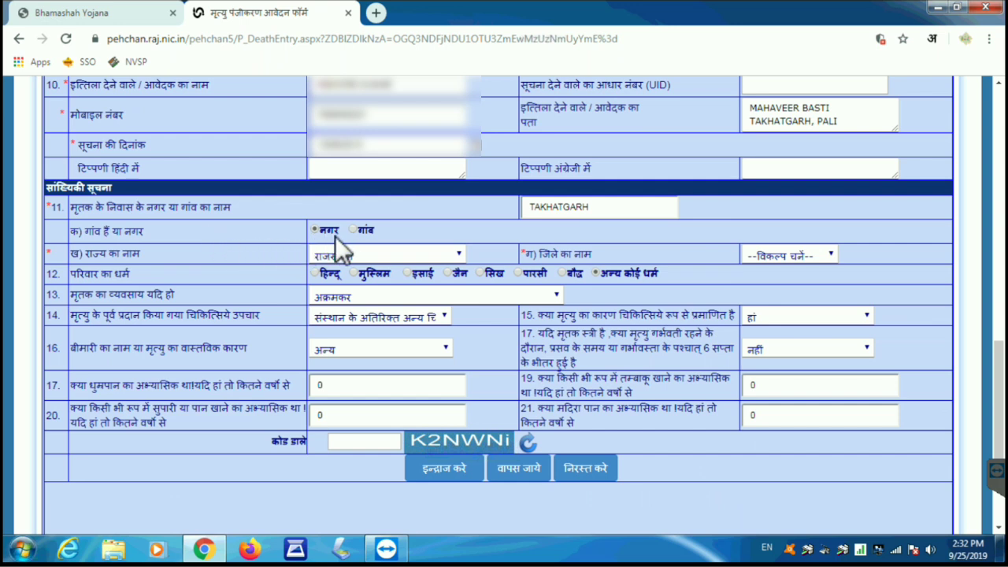
pyautogui.click(772, 256)
pyautogui.scroll(-3, 779, 355)
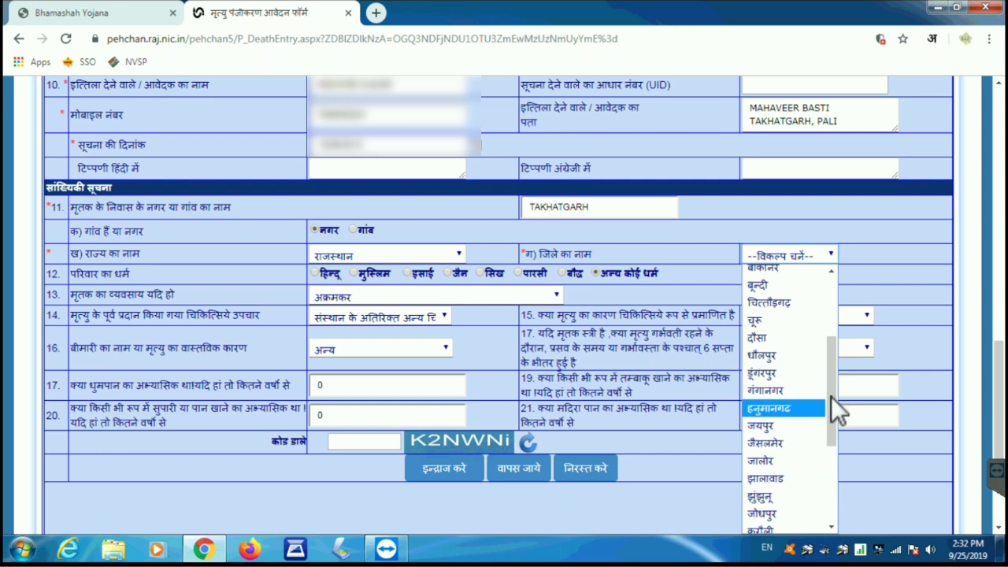
pyautogui.moveTo(830, 396); pyautogui.dragTo(832, 436)
pyautogui.click(778, 488)
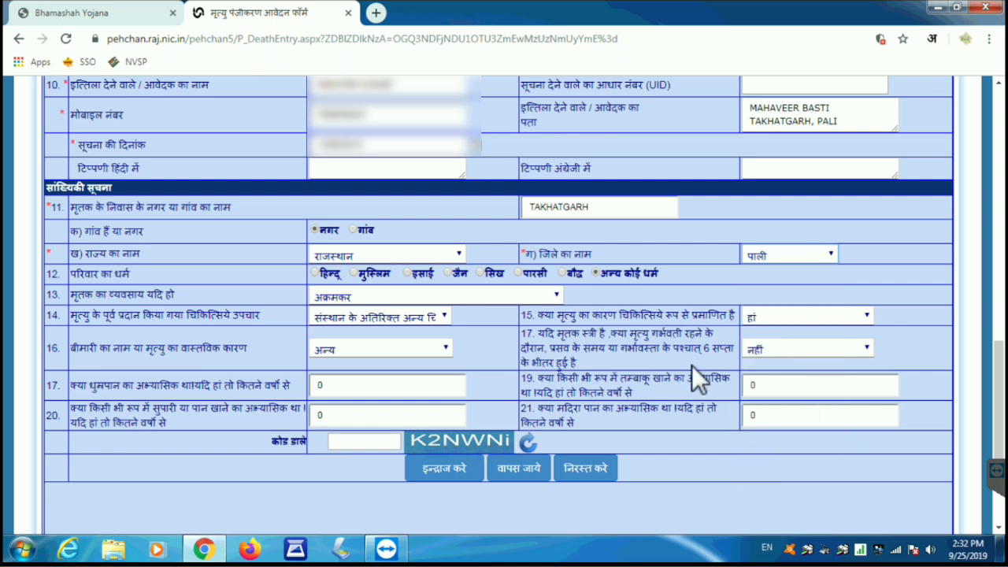
# Step: Set religion to हिन्दू and occupation to अन्य जिनका व्यवसाय और कहीं वर्णित नहीं, keeping the treatment answer
pyautogui.click(316, 274)
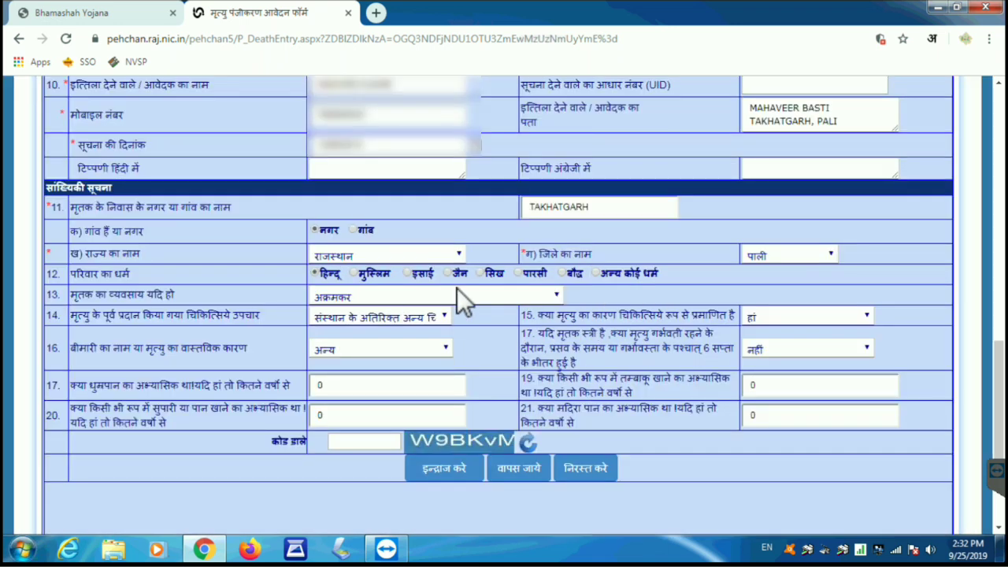
pyautogui.click(457, 292)
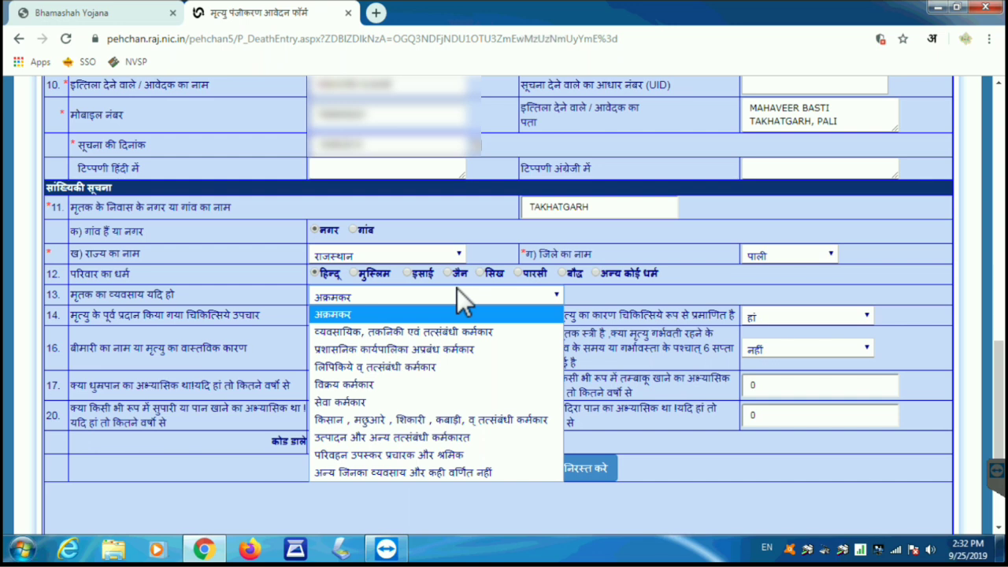
pyautogui.click(418, 471)
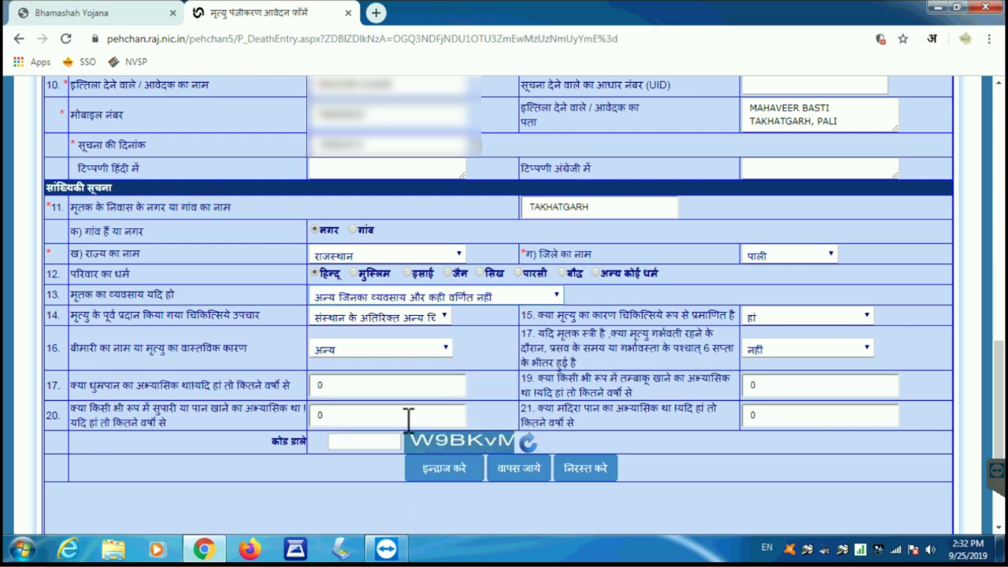
pyautogui.click(360, 319)
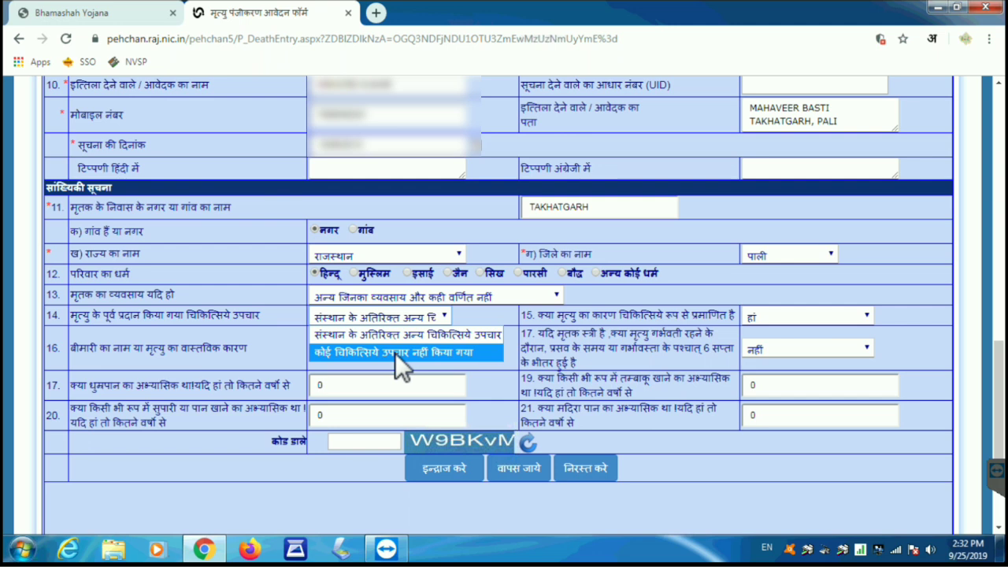
pyautogui.click(480, 303)
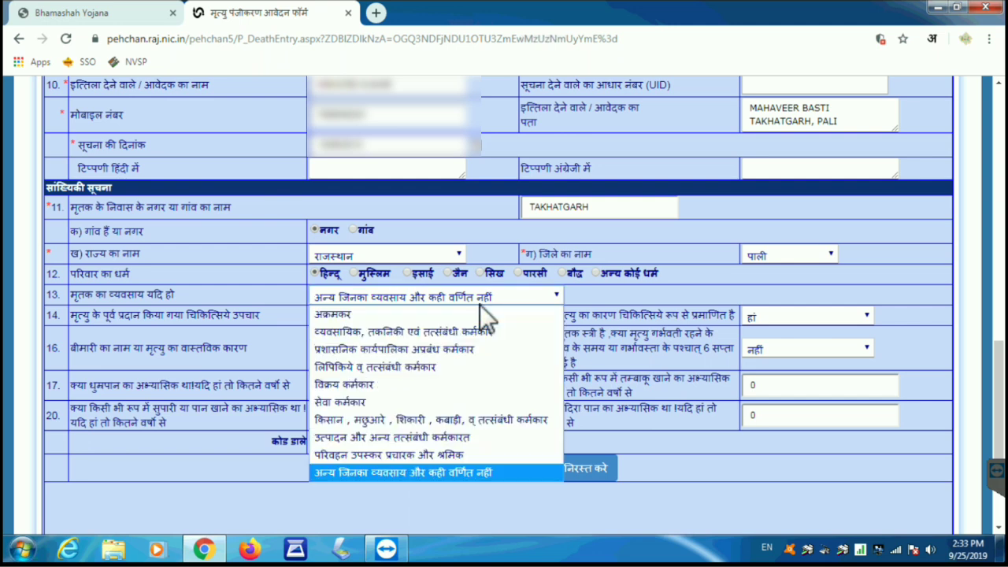
pyautogui.click(580, 291)
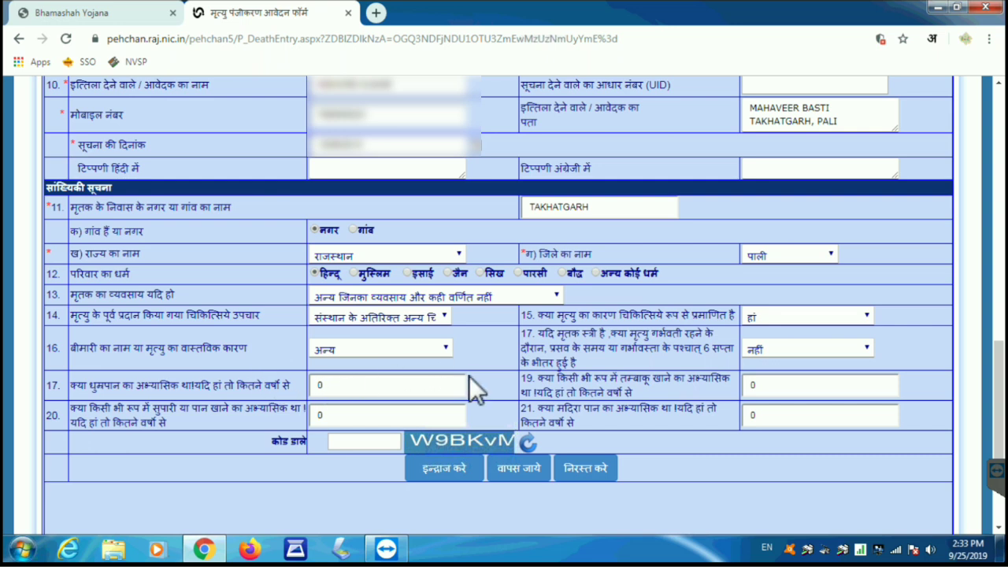
pyautogui.click(437, 325)
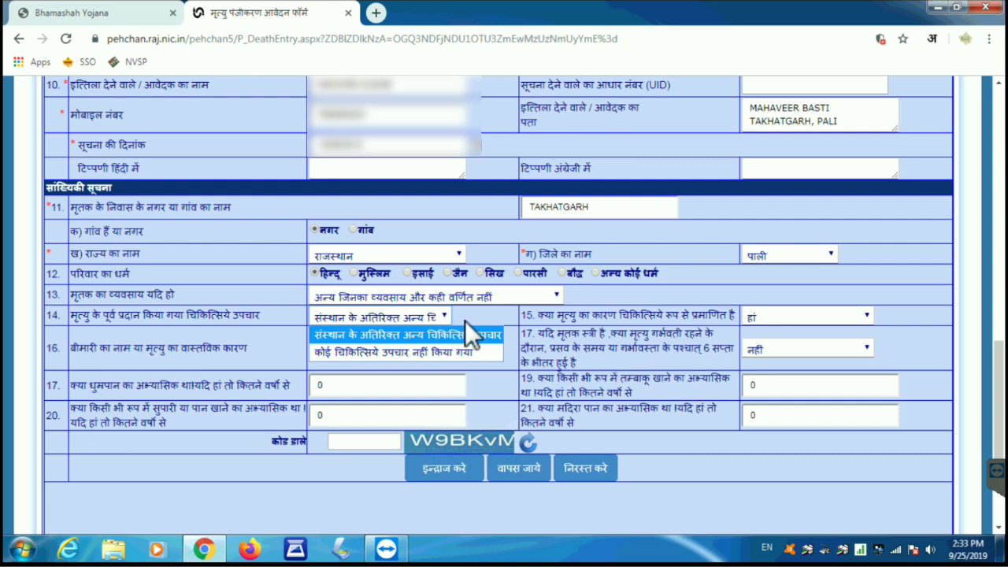
pyautogui.click(466, 321)
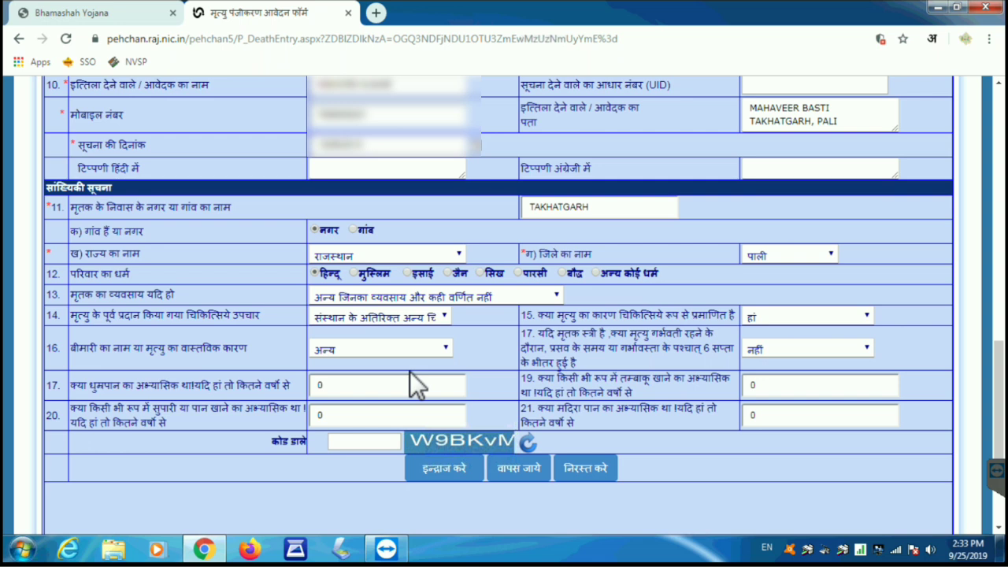
pyautogui.click(374, 442)
# Step: Enter the verification code in the कोड डाले field, correcting mistyped characters
pyautogui.write('W')
pyautogui.press('BackSpace')
pyautogui.write('9BKvm')
pyautogui.press('BackSpace')
pyautogui.write('M')
# Step: Submit the death report with इन्द्राज करे, note the reference number, and dismiss the confirmation
pyautogui.scroll(-2, 370, 468)
pyautogui.click(441, 365)
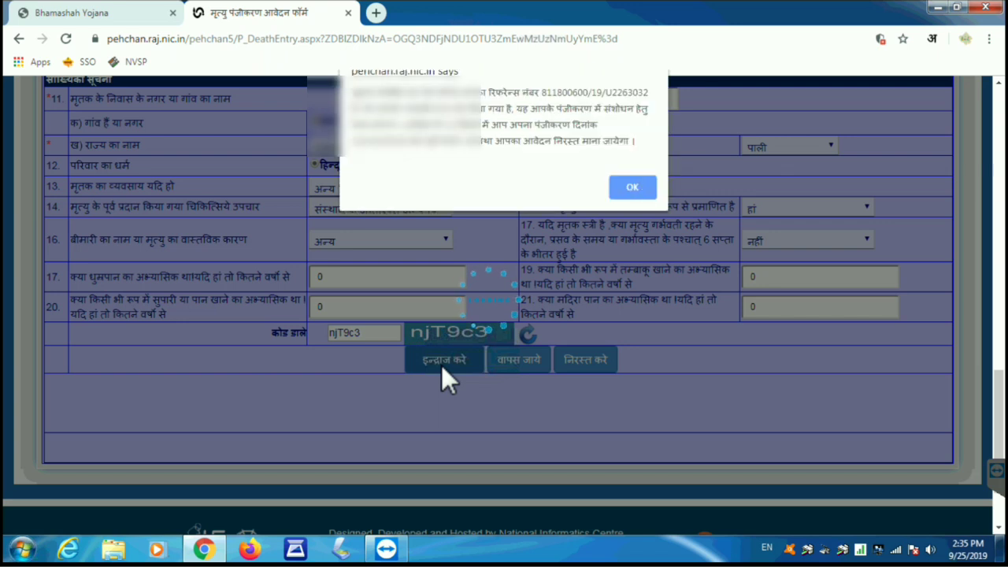
pyautogui.moveTo(355, 93); pyautogui.dragTo(632, 93)
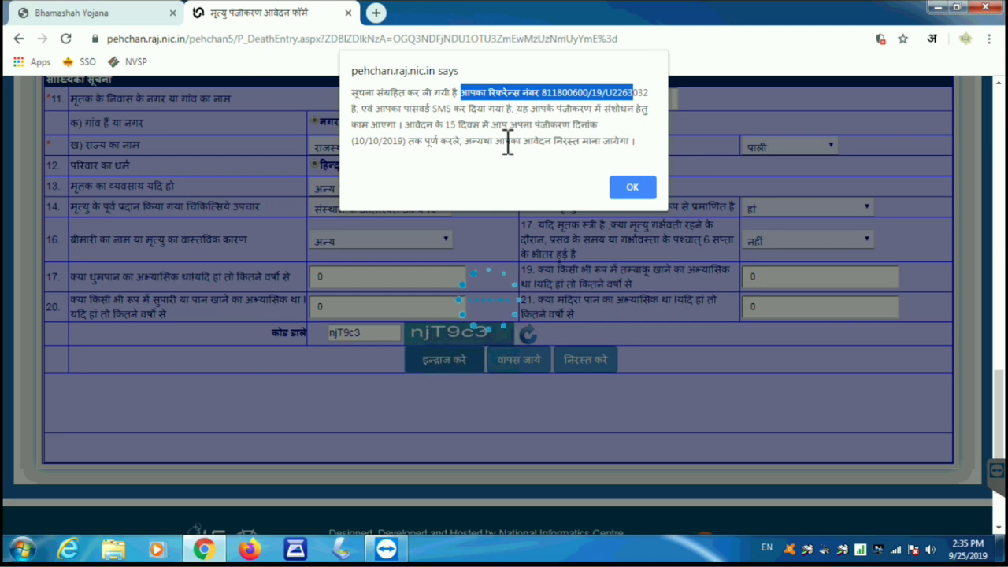
pyautogui.click(635, 189)
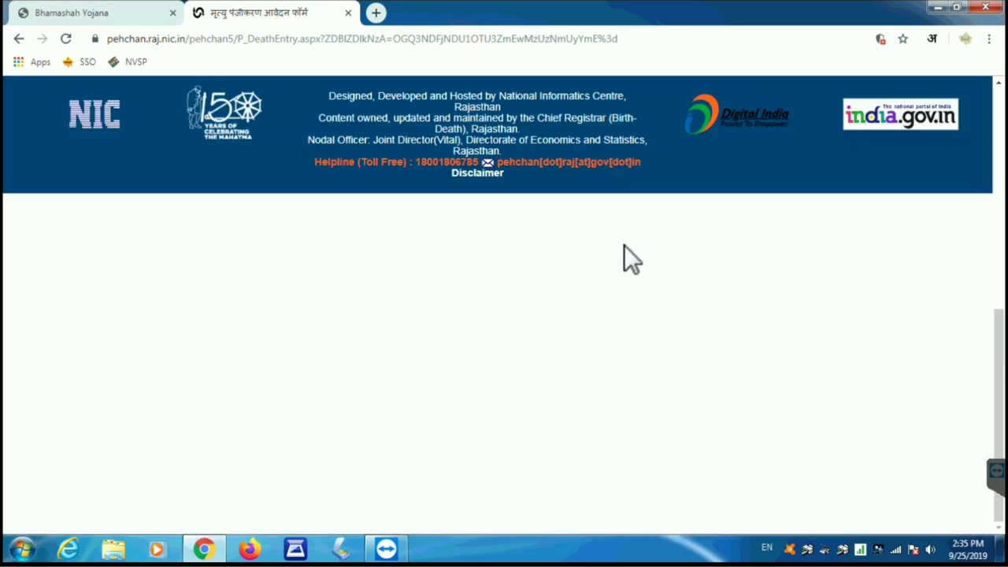
# Step: Open the printable application form via 'प्रपत्र संख्या 6 प्रिंट करे'
pyautogui.scroll(4, 724, 347)
pyautogui.scroll(1, 730, 332)
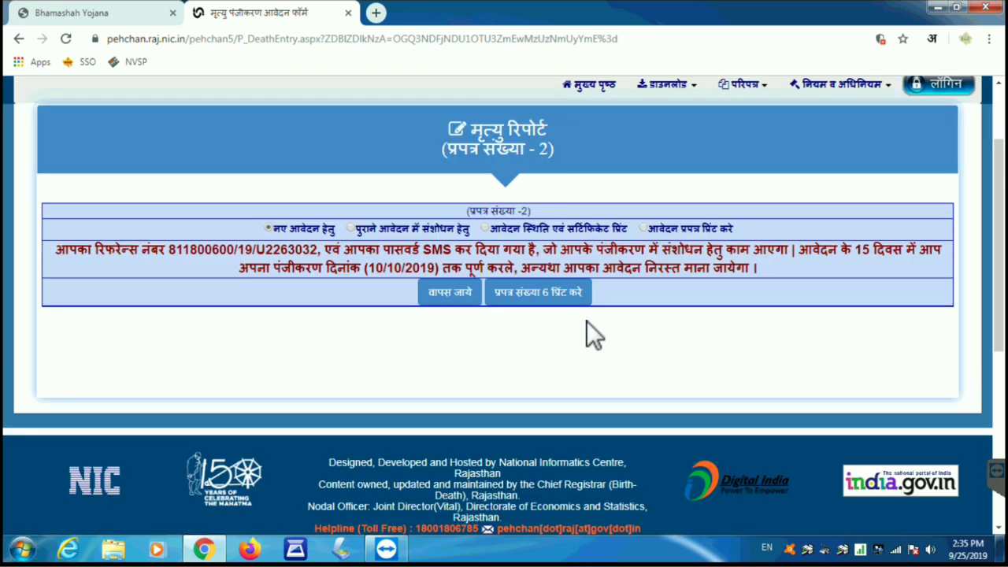
pyautogui.click(543, 299)
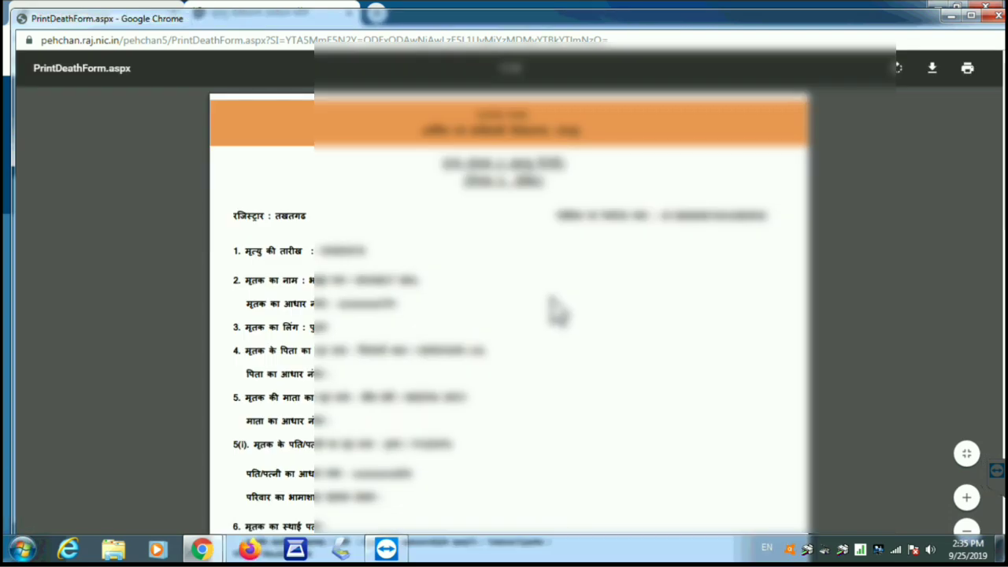
# Step: Review the death form PDF and bring up its print settings
pyautogui.scroll(-5, 551, 309)
pyautogui.scroll(-5, 555, 309)
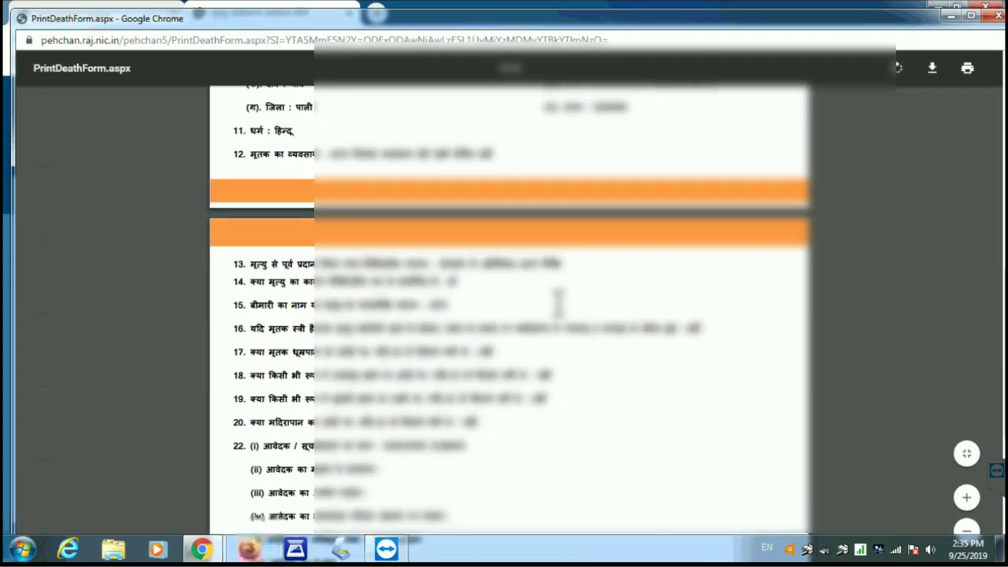
pyautogui.scroll(-10, 561, 318)
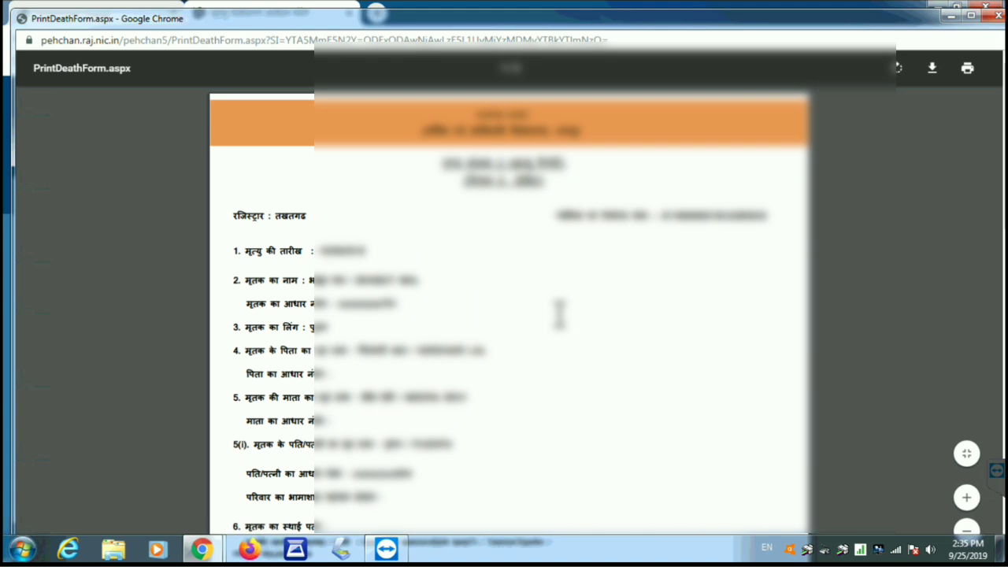
pyautogui.click(966, 70)
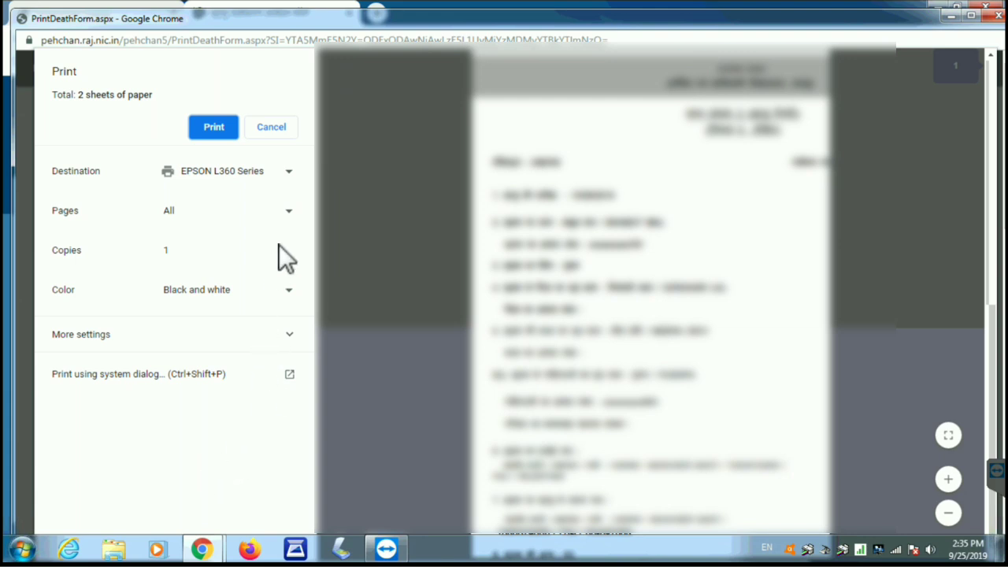
# Step: Print the death form as 2 black-and-white sheets on the EPSON L360 Series
pyautogui.click(216, 126)
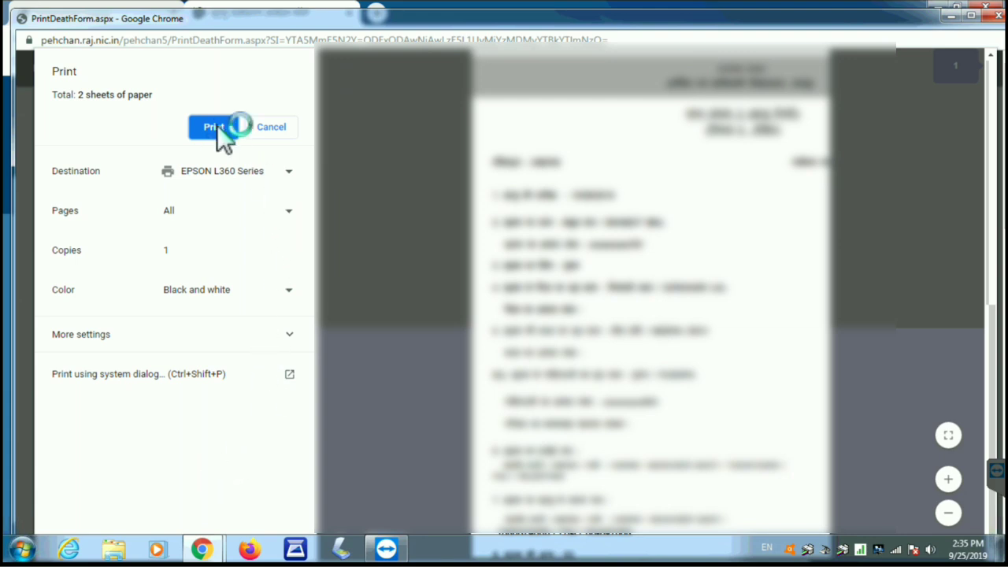